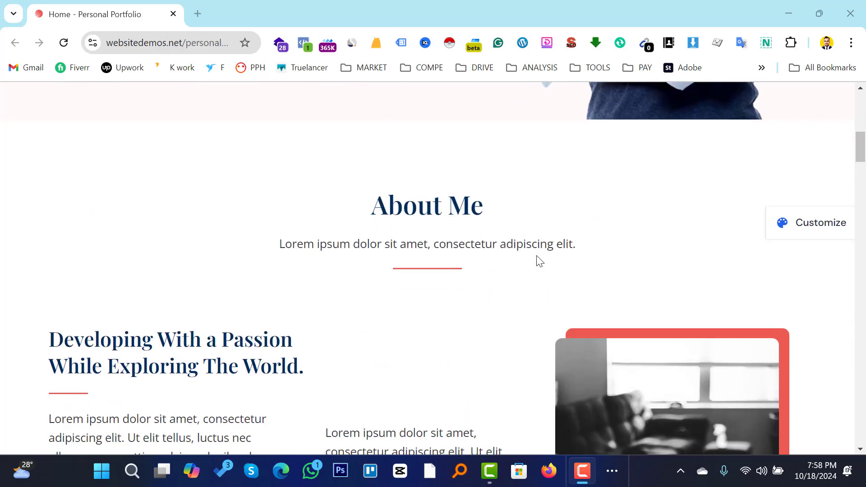
Step: Review the personal portfolio demo page, from its hero and About Me sections through services, work experience and client testimonials
scroll(539, 257, "up", 14)
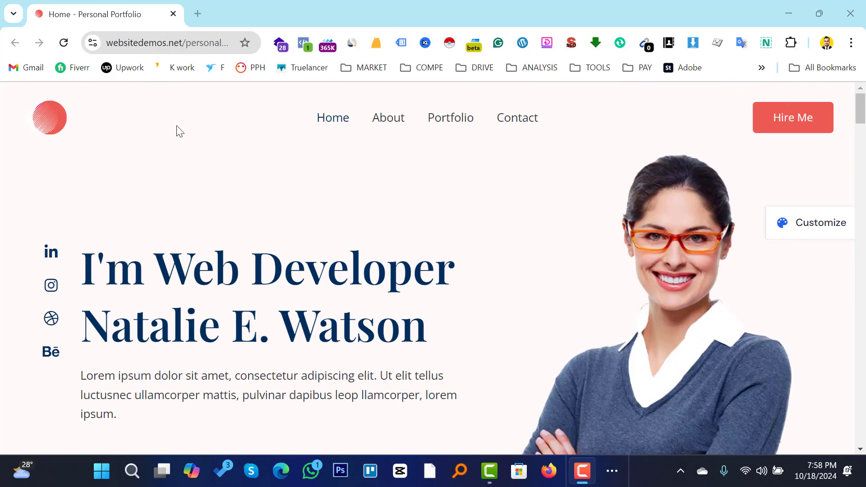
left_click(67, 43)
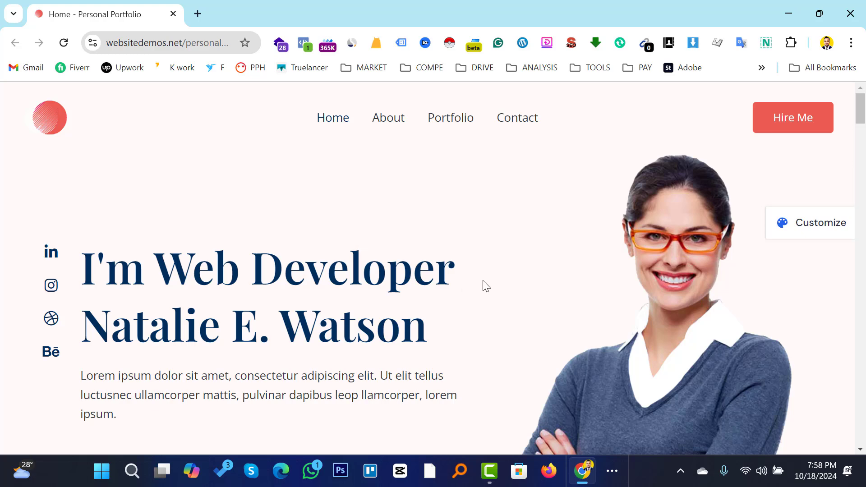
key("F10")
scroll(481, 298, "down", 12)
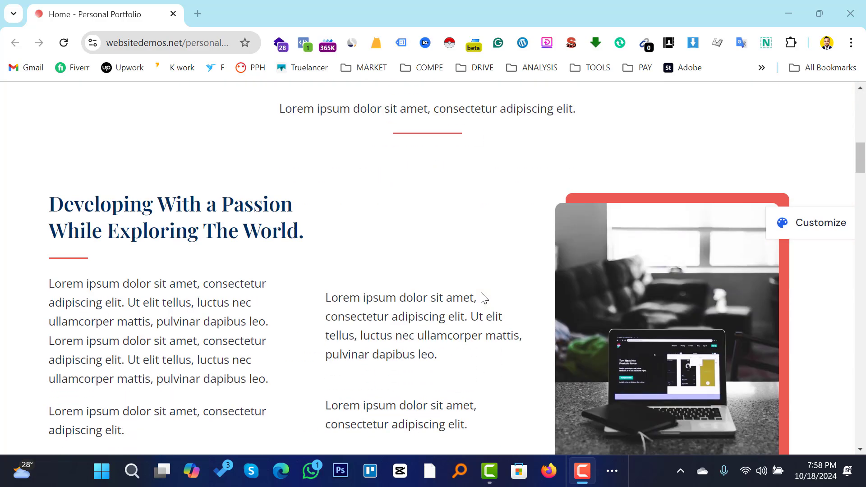
scroll(485, 297, "down", 15)
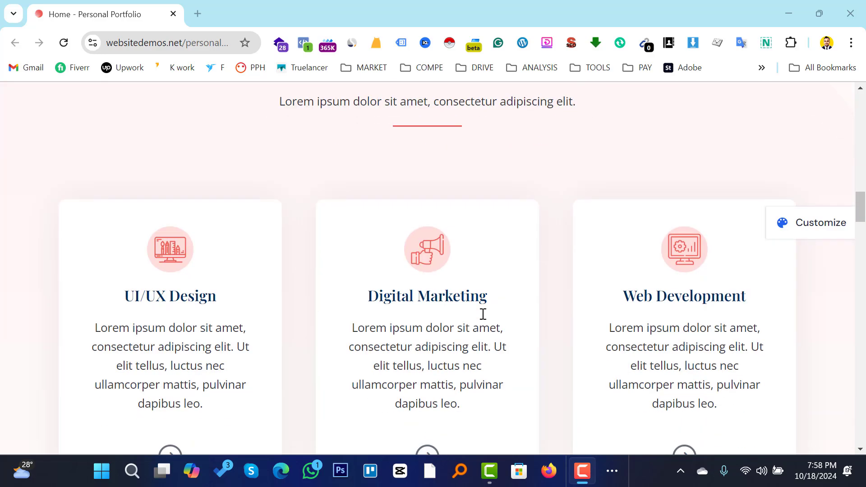
scroll(482, 330, "down", 10)
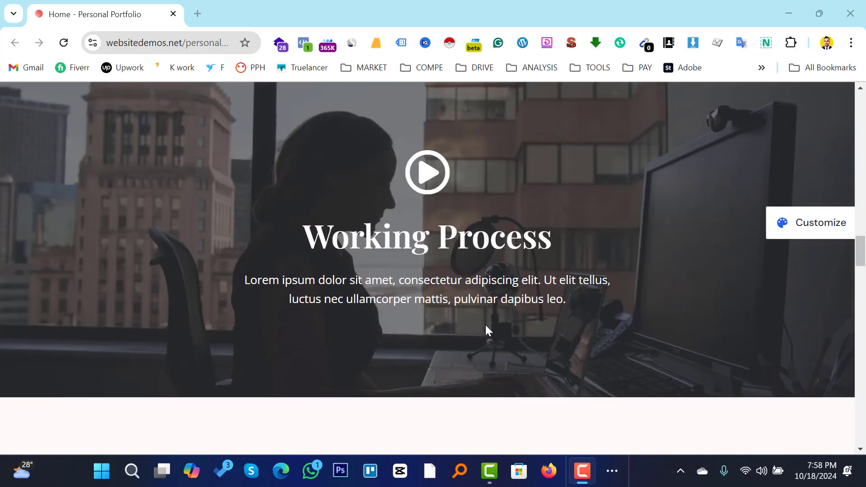
scroll(485, 325, "down", 6)
scroll(487, 329, "down", 3)
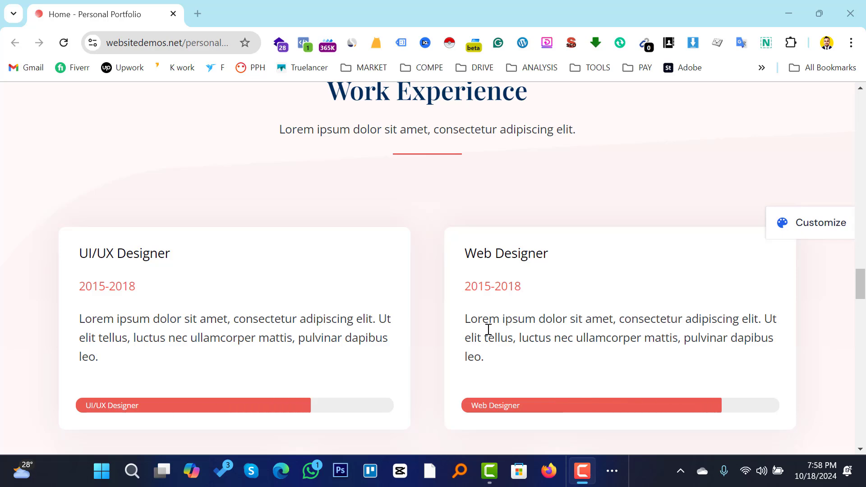
scroll(452, 337, "down", 3)
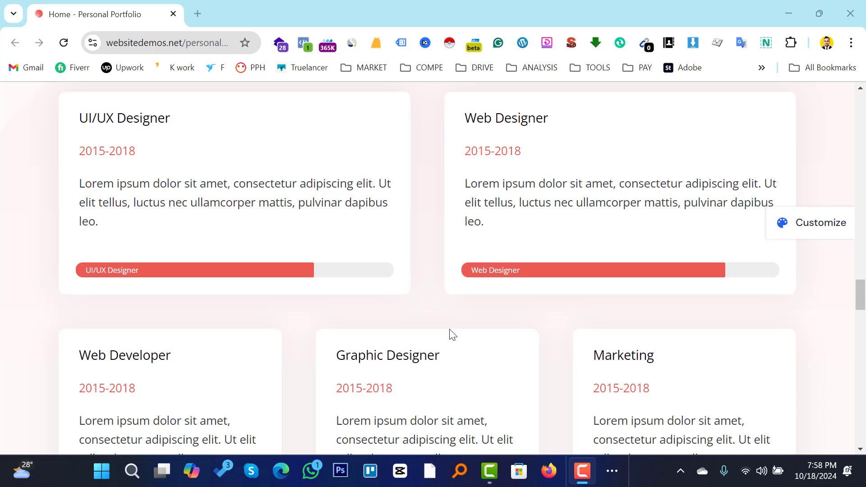
scroll(452, 335, "down", 4)
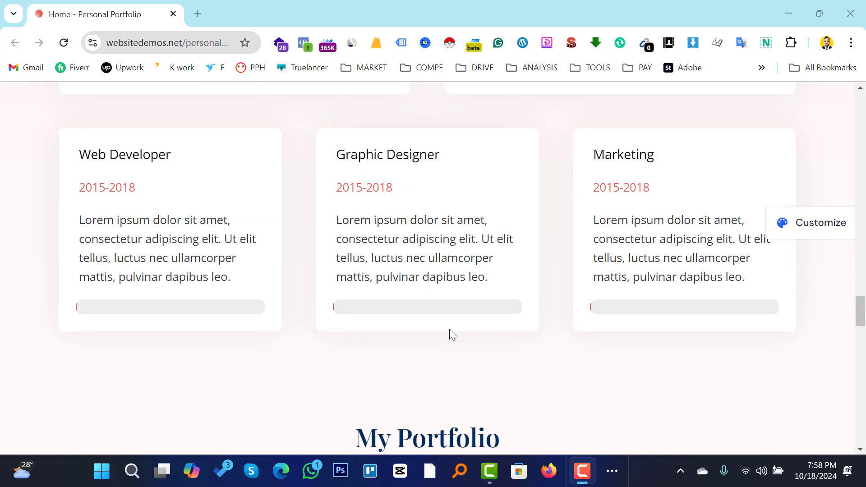
scroll(450, 334, "down", 3)
scroll(496, 325, "down", 3)
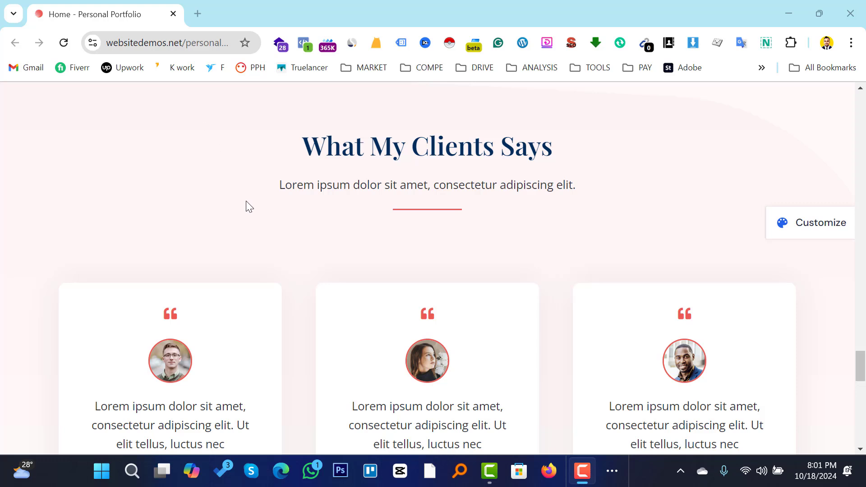
scroll(245, 207, "up", 20)
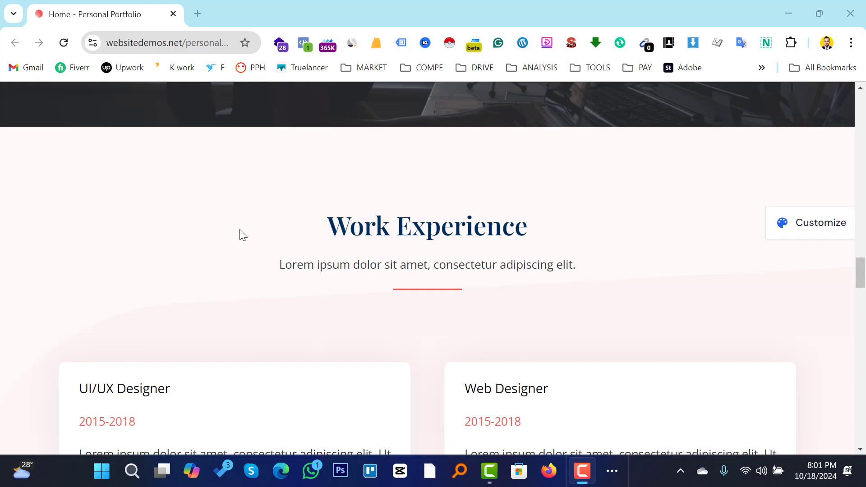
scroll(239, 234, "down", 6)
scroll(240, 233, "up", 20)
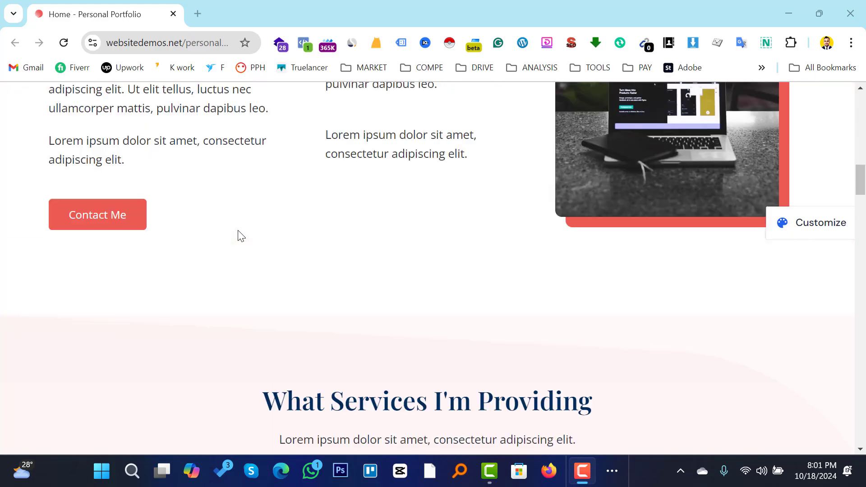
scroll(239, 234, "up", 15)
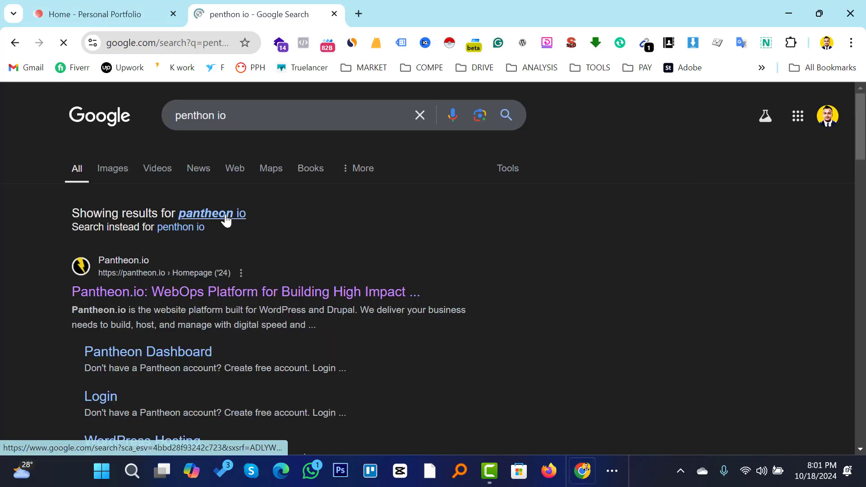
Step: Search Google for the corrected term "pantheon io", open the Pantheon.io homepage and highlight its tagline about WordPress, Drupal and Next.js websites
left_click(226, 219)
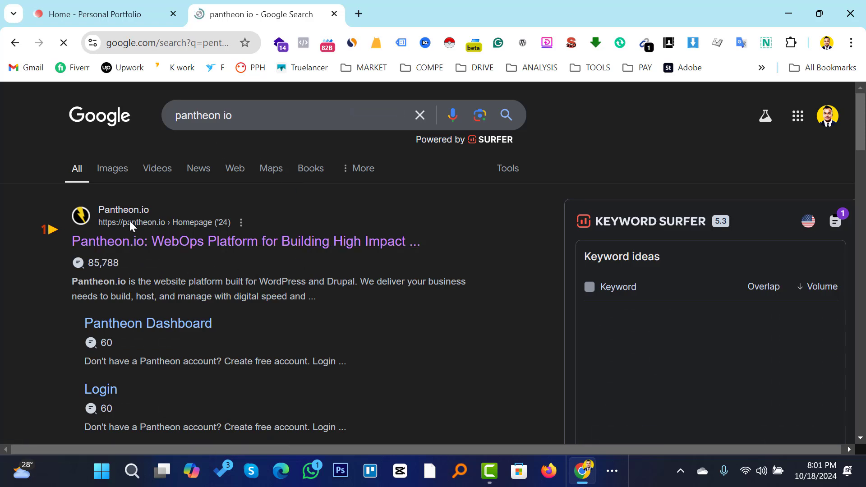
left_click(186, 252)
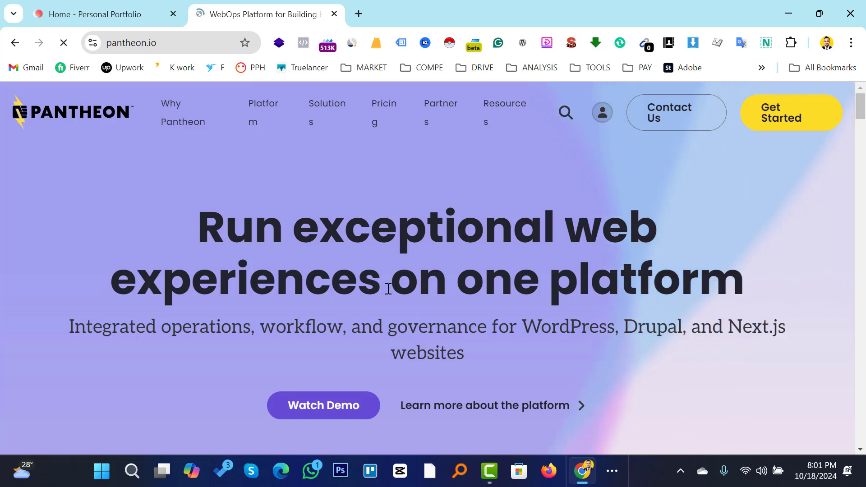
scroll(344, 348, "down", 10)
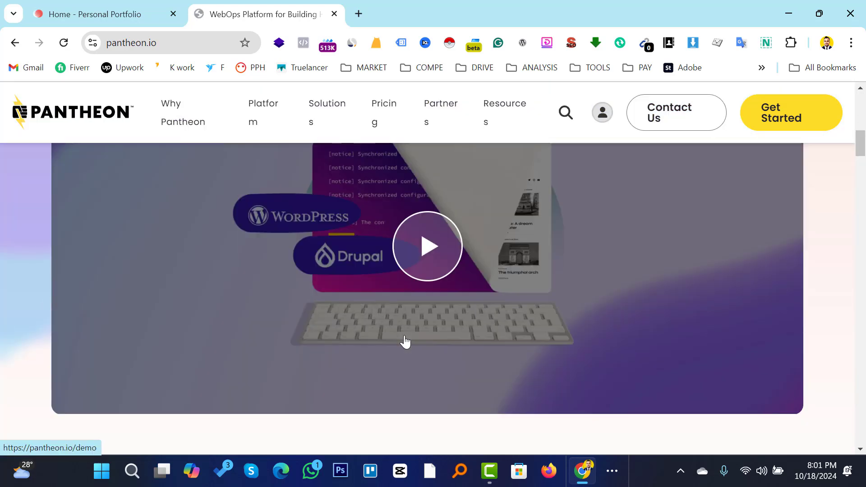
scroll(384, 339, "up", 5)
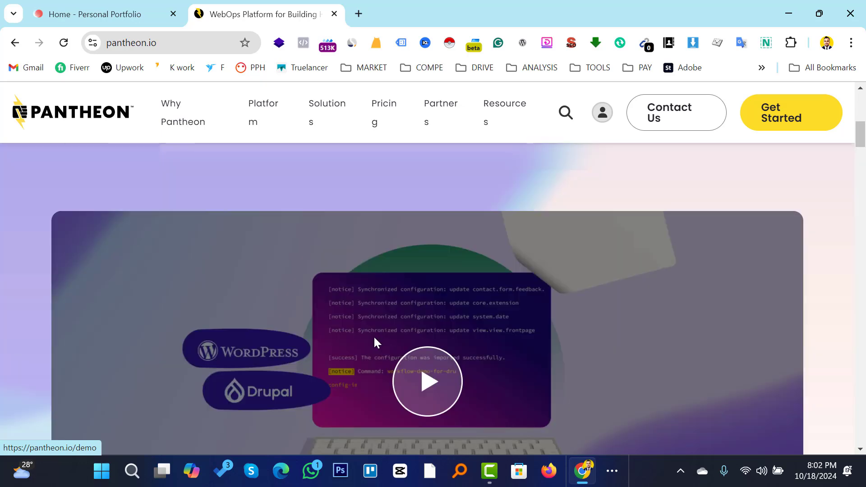
scroll(368, 340, "up", 5)
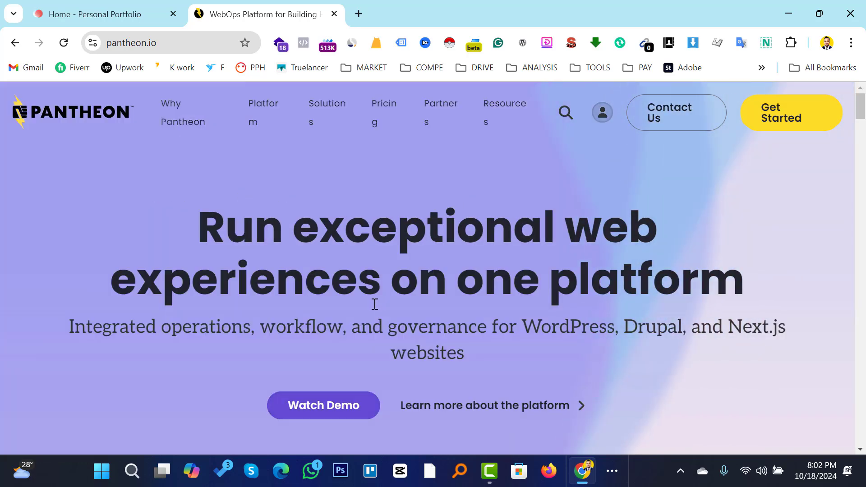
left_click_drag(60, 324, 600, 329)
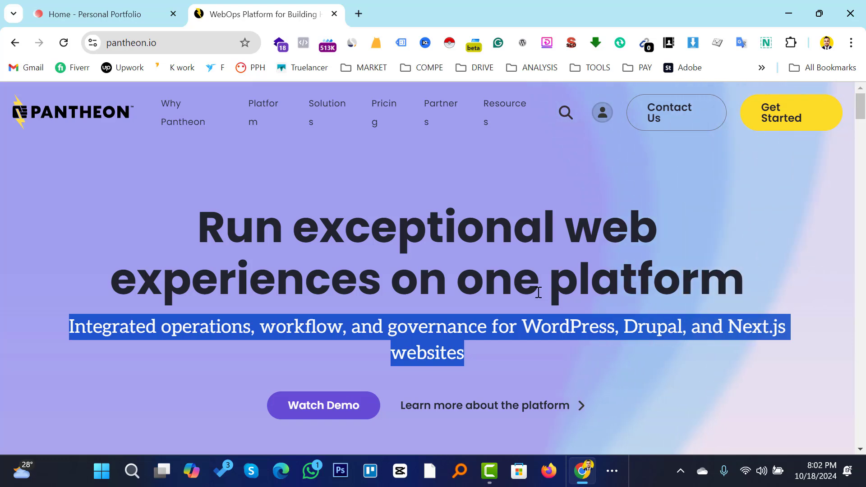
Step: Get started with a free Pantheon account, signing up with Google and approving the sharing of the account details
left_click(787, 117)
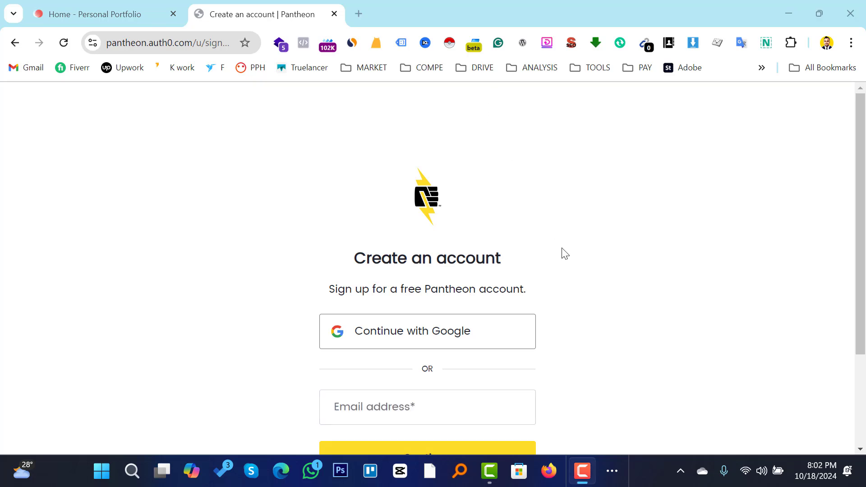
scroll(584, 261, "down", 1)
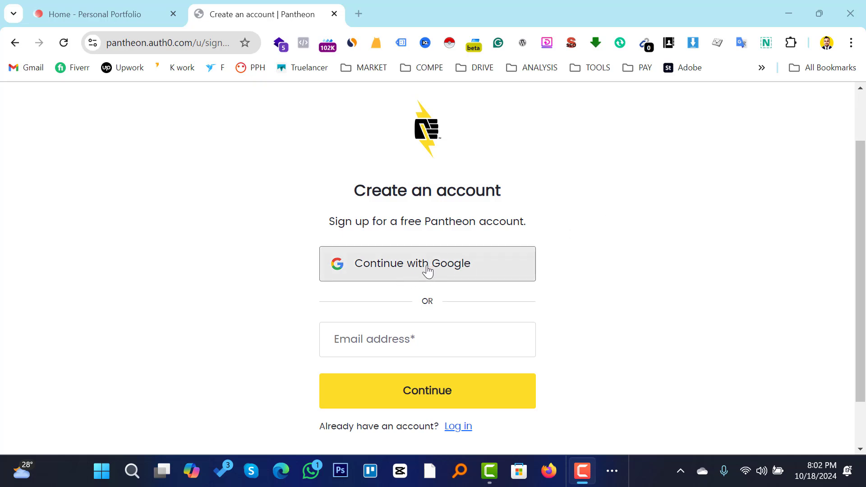
left_click(411, 270)
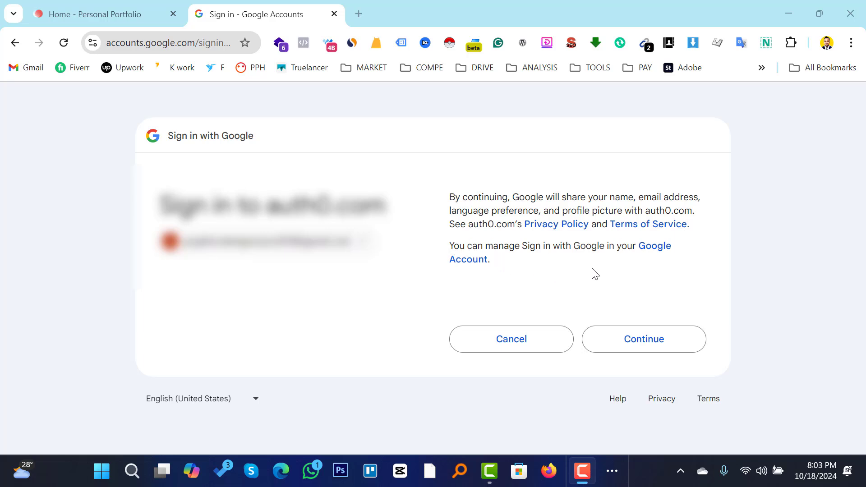
left_click(626, 345)
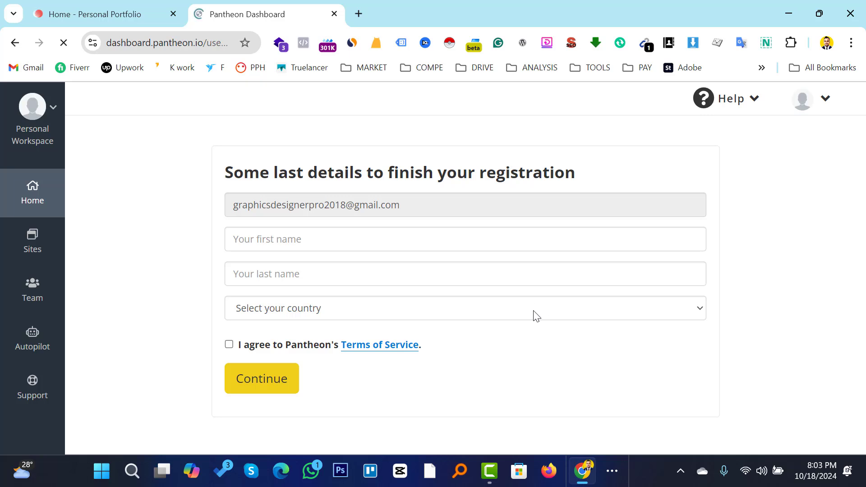
Step: Enter the account holder's first name and last name in the registration details
left_click(290, 243)
type("Al")
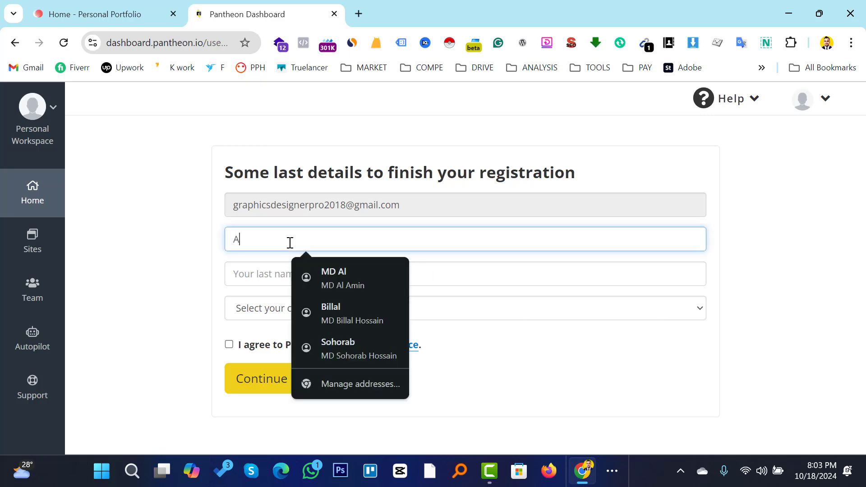
left_click(269, 275)
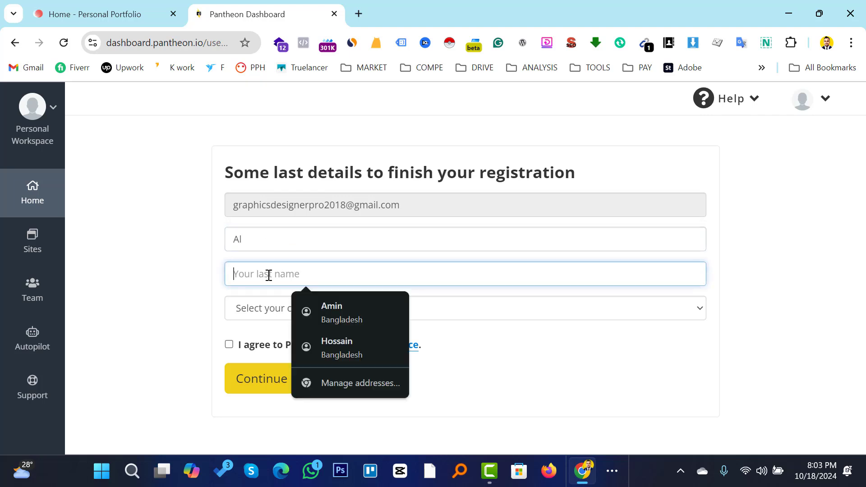
type("Amin")
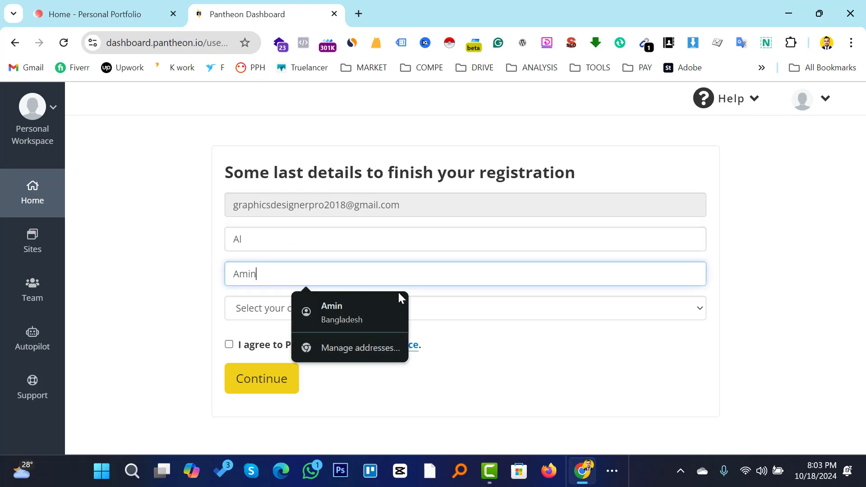
left_click(732, 329)
Step: Choose Bangladesh as the country, agree to Pantheon's Terms of Service and submit the registration
left_click(633, 315)
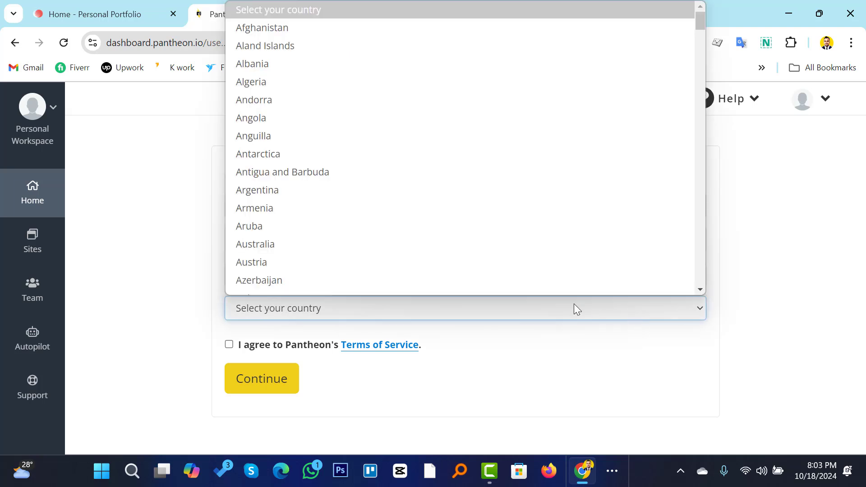
scroll(331, 135, "down", 6)
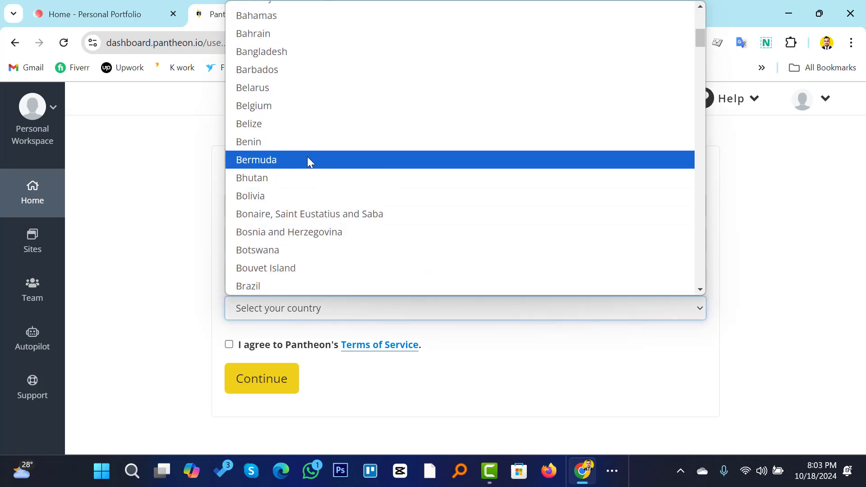
scroll(320, 255, "up", 3)
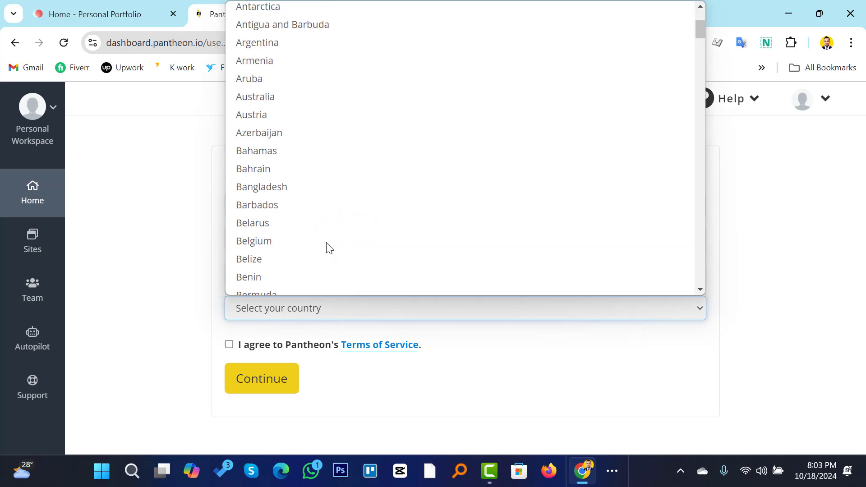
left_click(297, 186)
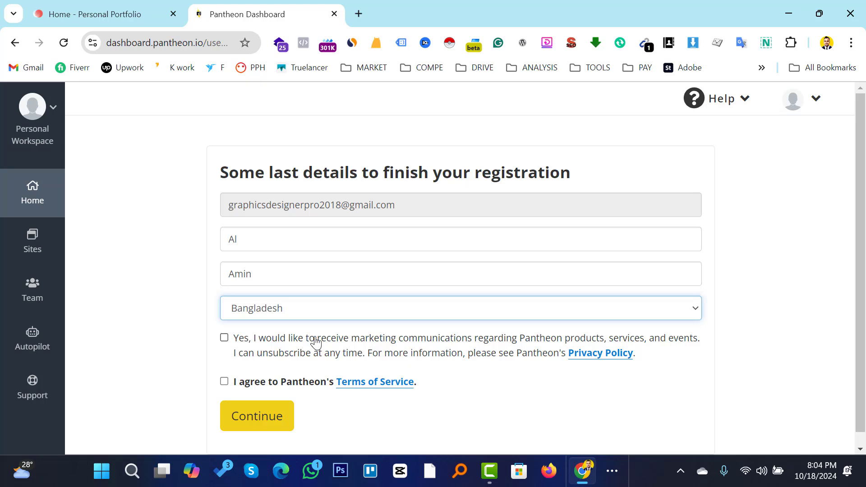
left_click(224, 382)
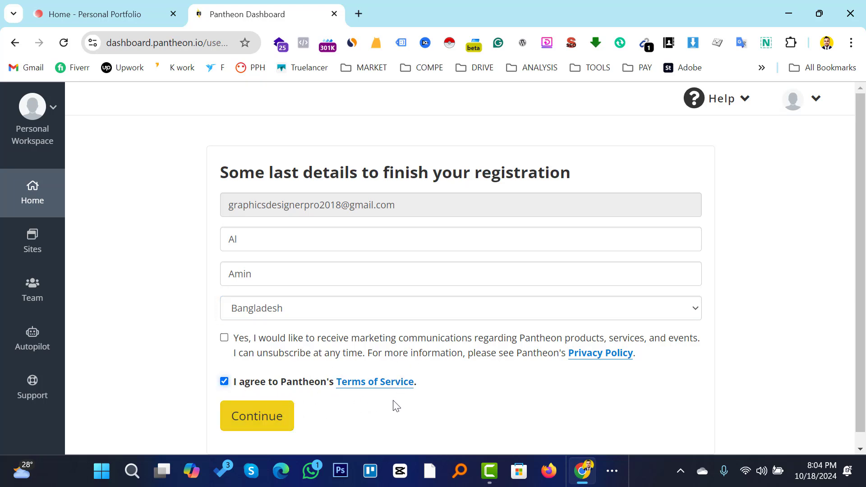
left_click(255, 414)
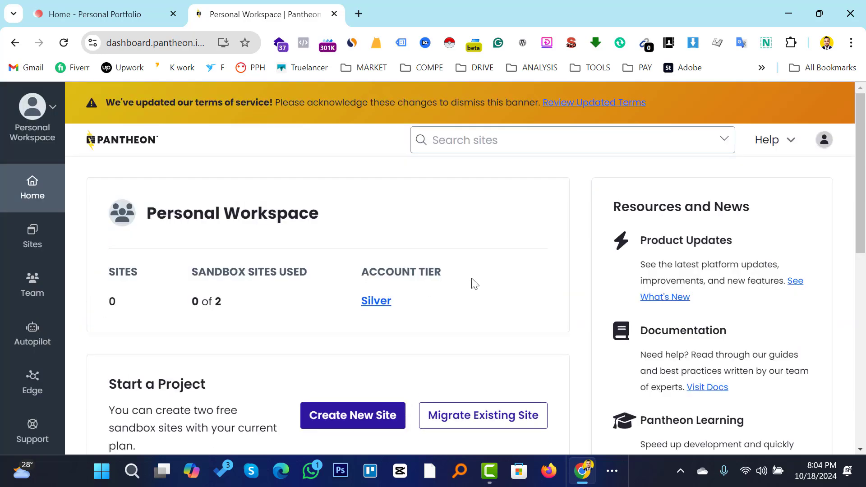
Step: Start creating a new site in the Personal Workspace, with WordPress as the kind of site
scroll(480, 275, "down", 3)
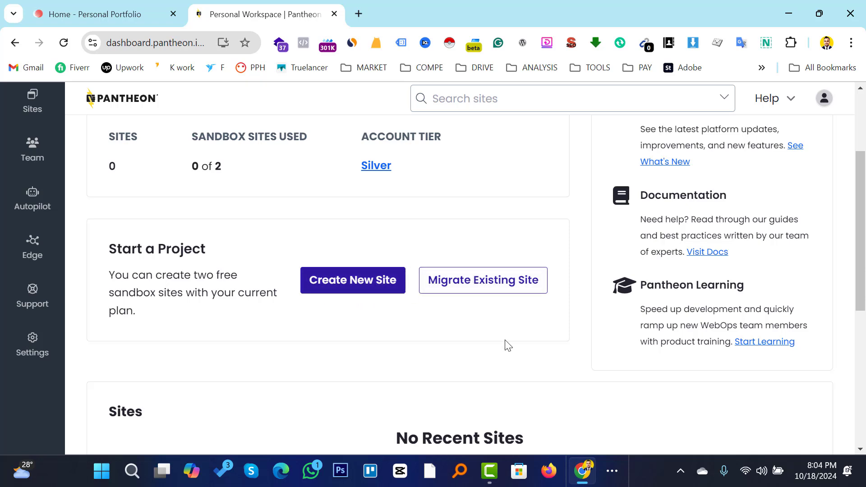
scroll(501, 345, "up", 2)
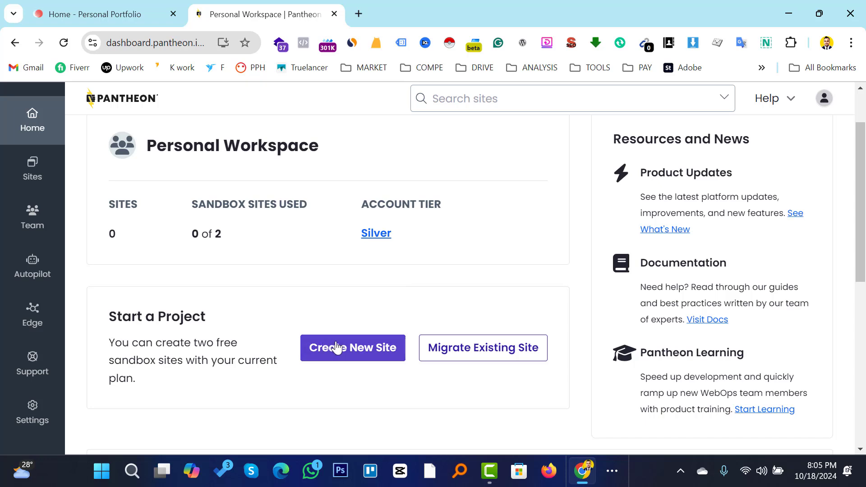
left_click(355, 355)
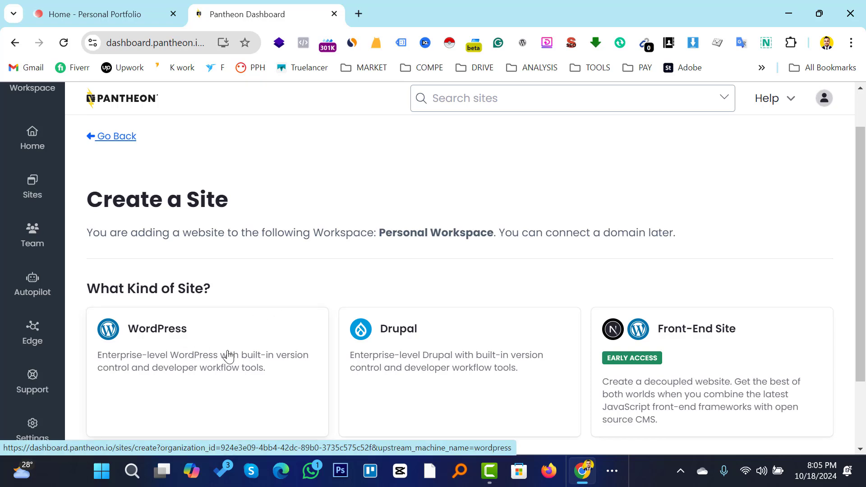
left_click(188, 367)
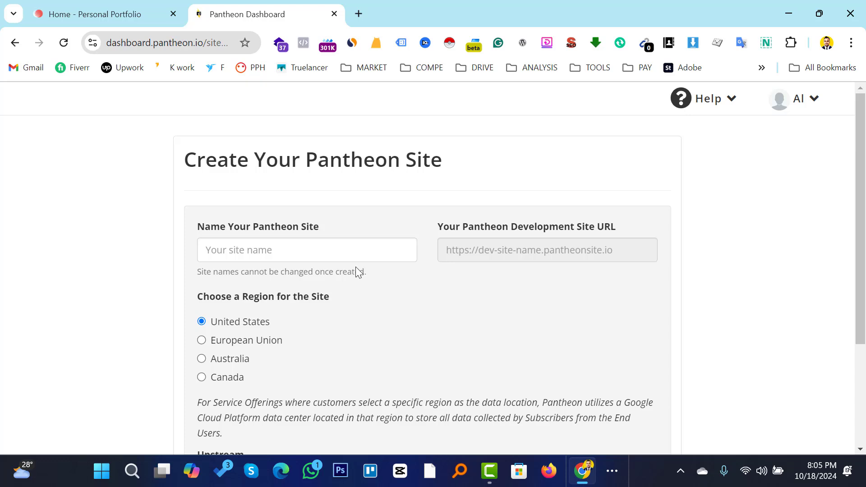
Step: Name the new Pantheon site shawonseoexpert
left_click(286, 253)
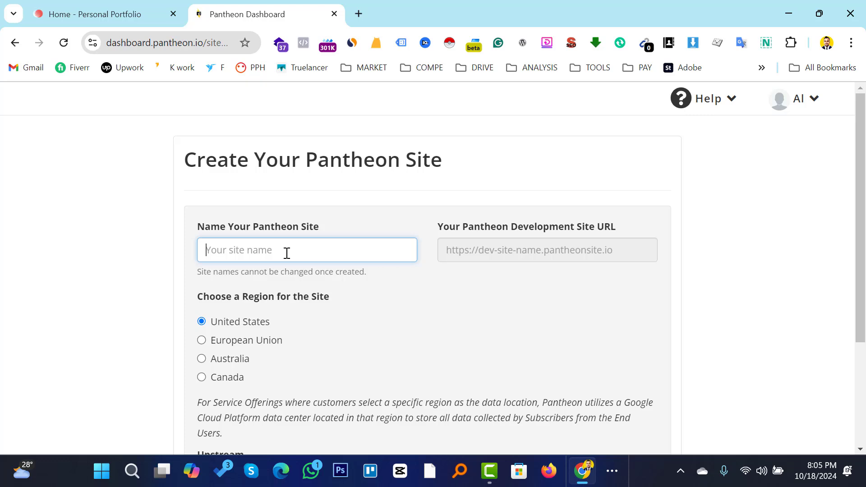
type("shawon")
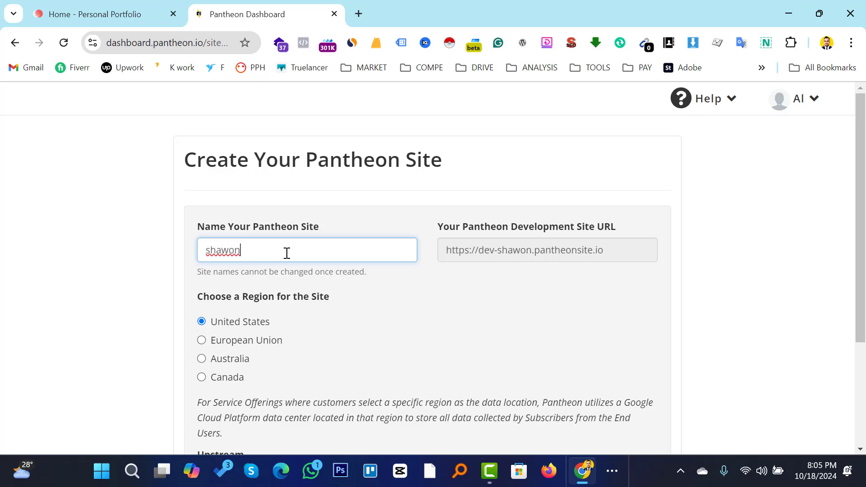
type("markete")
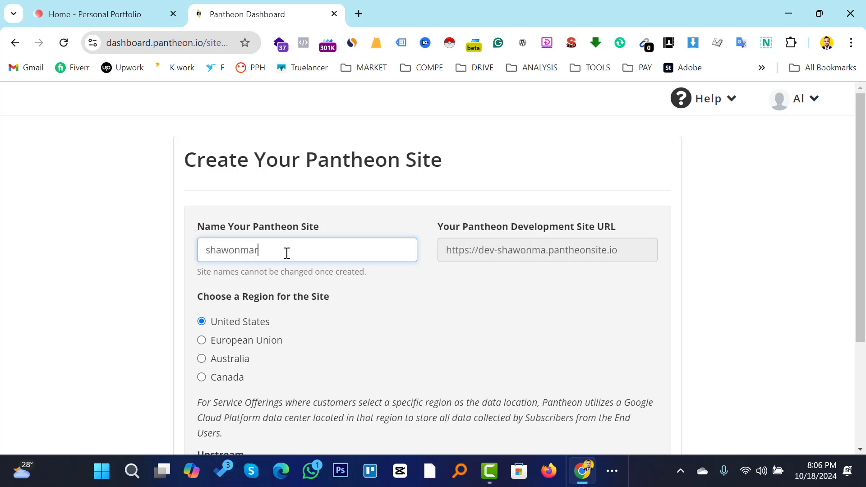
key("BackSpace")
key("BackSpace")
key("BackSpace")
key("BackSpace")
key("BackSpace")
key("BackSpace")
key("BackSpace")
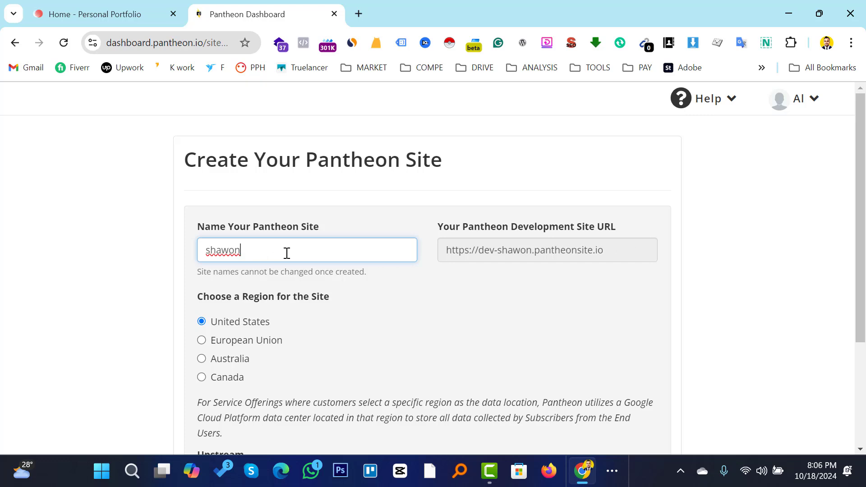
type("seoexpert")
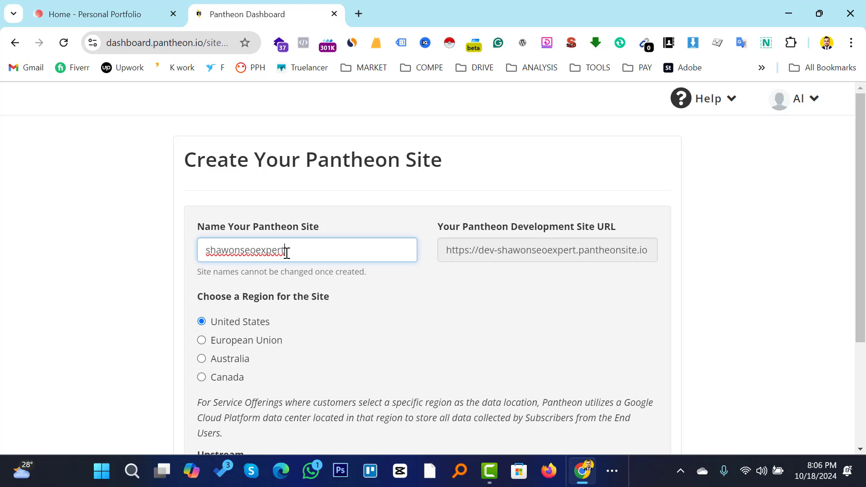
left_click(465, 317)
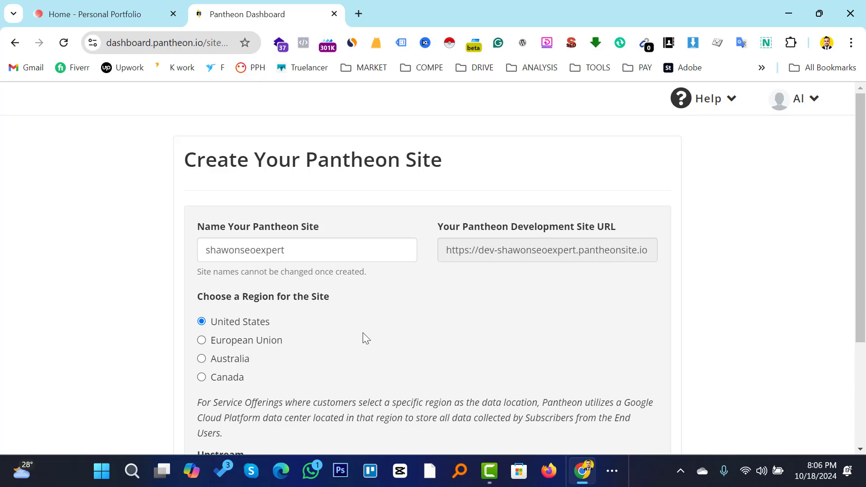
Step: Create the WordPress site with United States as its region
scroll(342, 337, "down", 3)
left_click(218, 420)
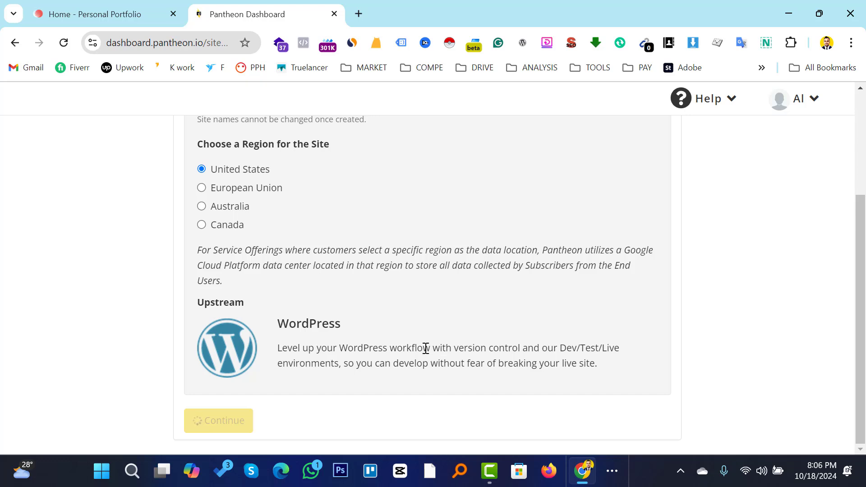
scroll(428, 356, "up", 4)
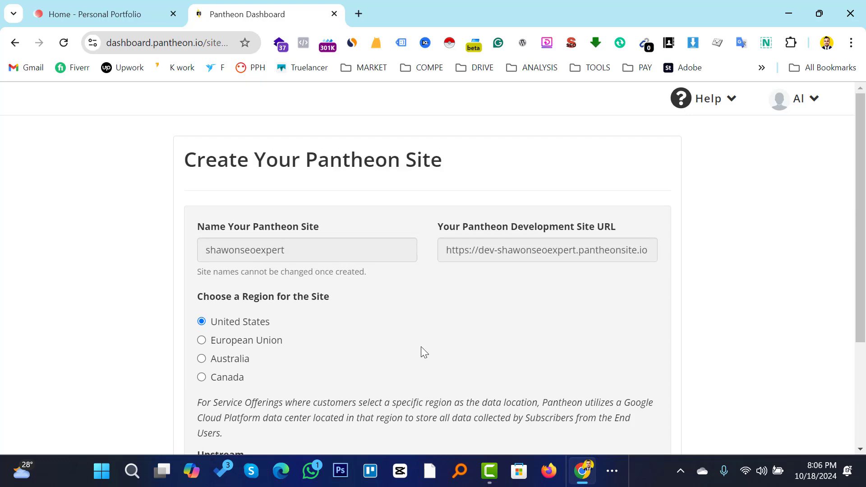
scroll(422, 347, "down", 3)
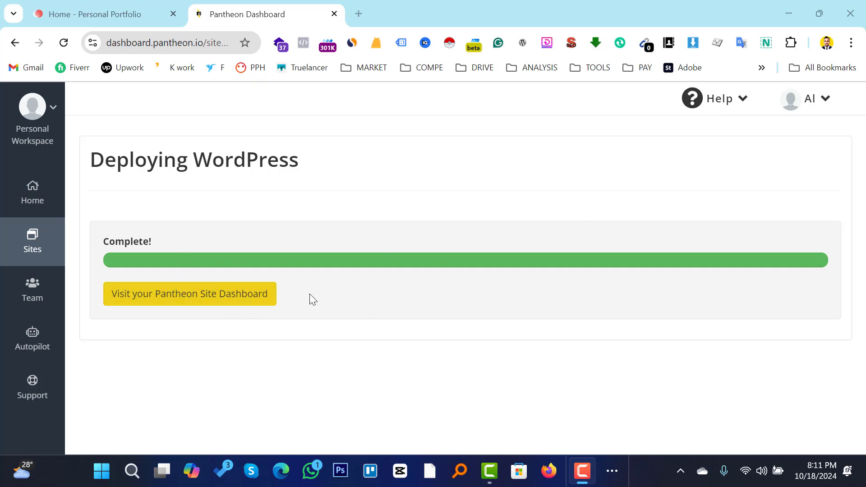
Step: Go from the deployed site's Pantheon dashboard to its site admin and choose English (United States) for the WordPress installation
left_click(207, 305)
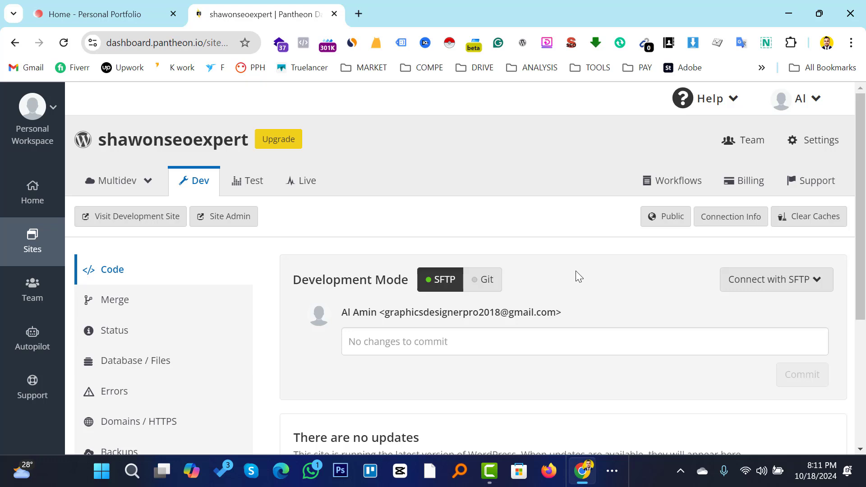
left_click(228, 219)
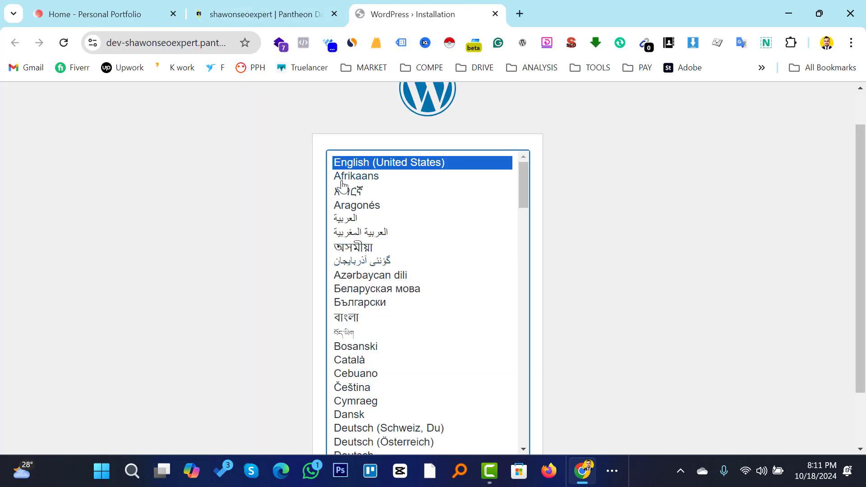
scroll(589, 284, "down", 2)
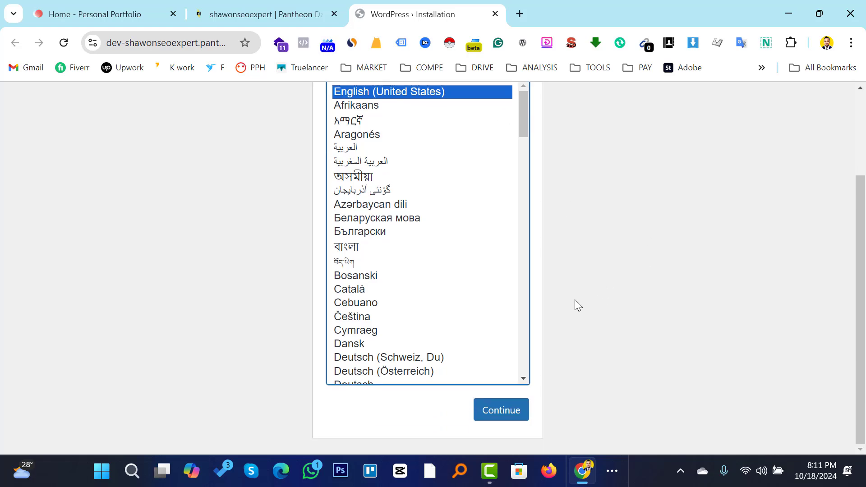
left_click(503, 411)
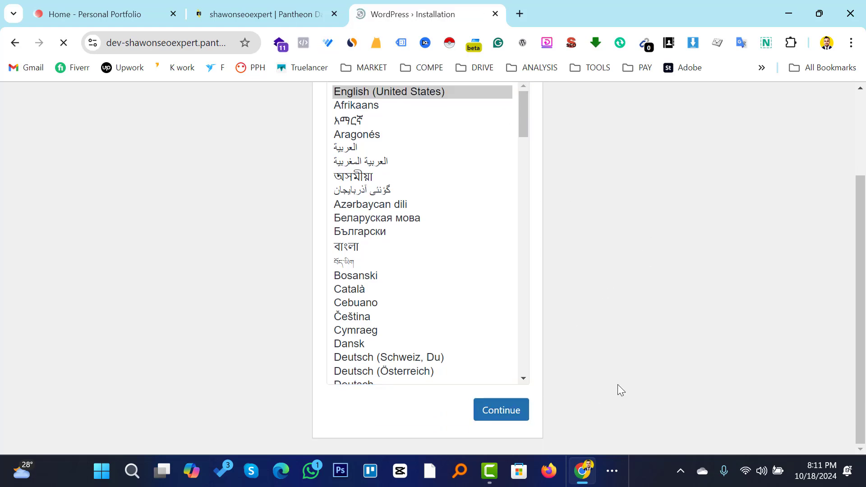
Step: Install WordPress with the site title Professional SEO expert in Bangladesh, filling in the admin username, password and email
scroll(513, 321, "down", 3)
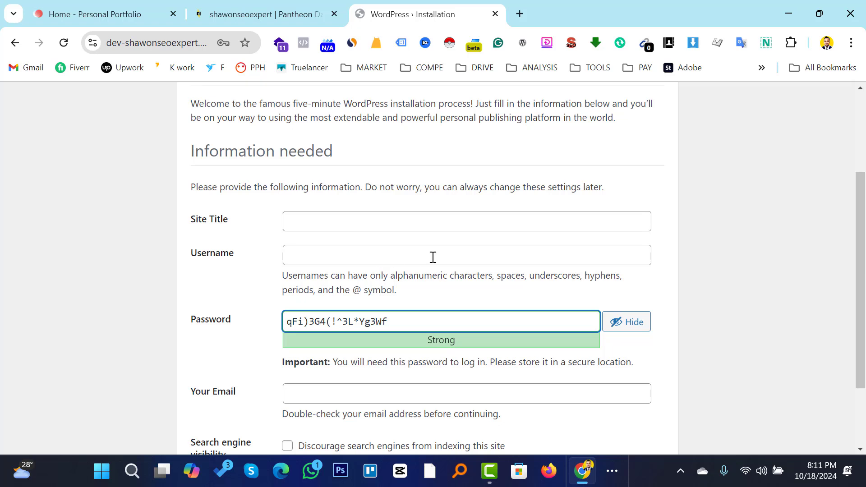
left_click(311, 222)
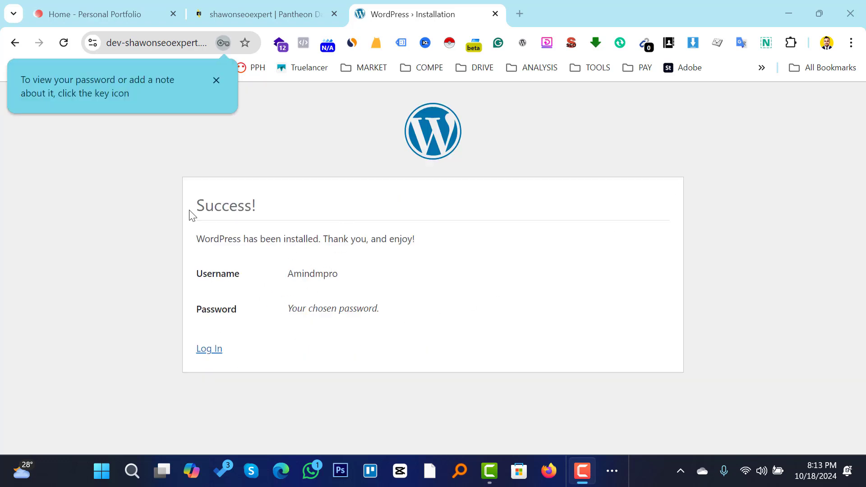
left_click_drag(198, 205, 284, 205)
left_click(298, 207)
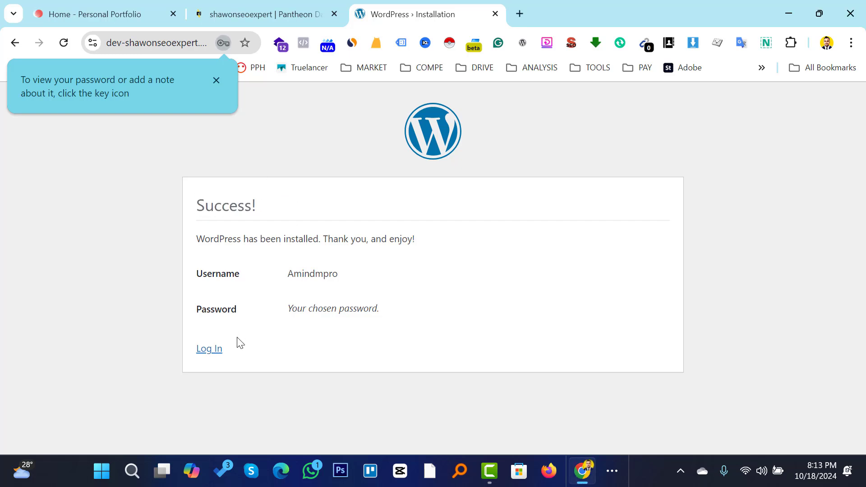
Step: Log in to the WordPress site with the saved username and password and Remember Me selected
left_click(208, 350)
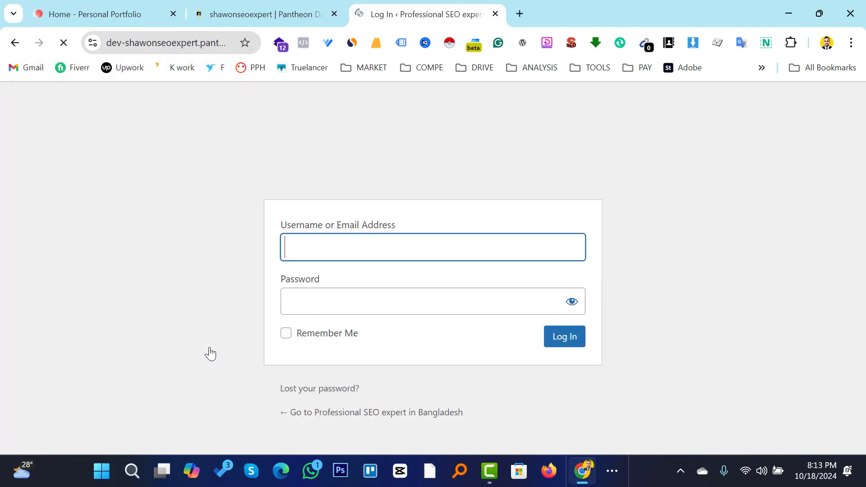
left_click(281, 372)
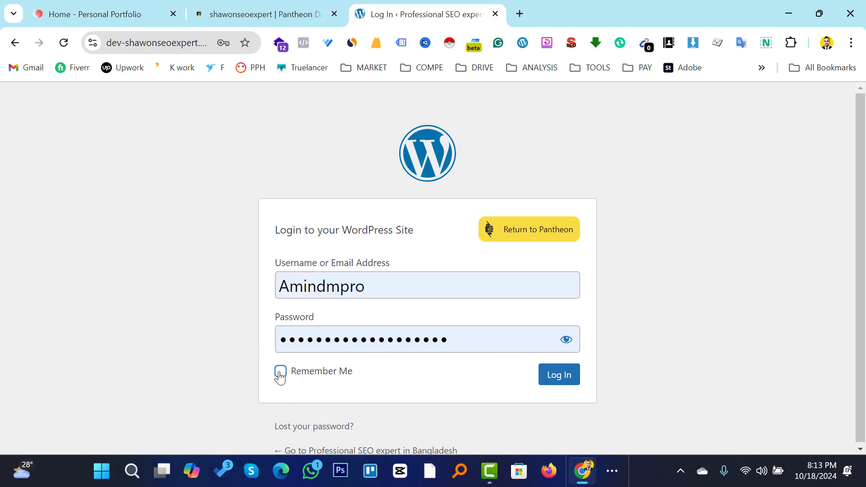
left_click(560, 378)
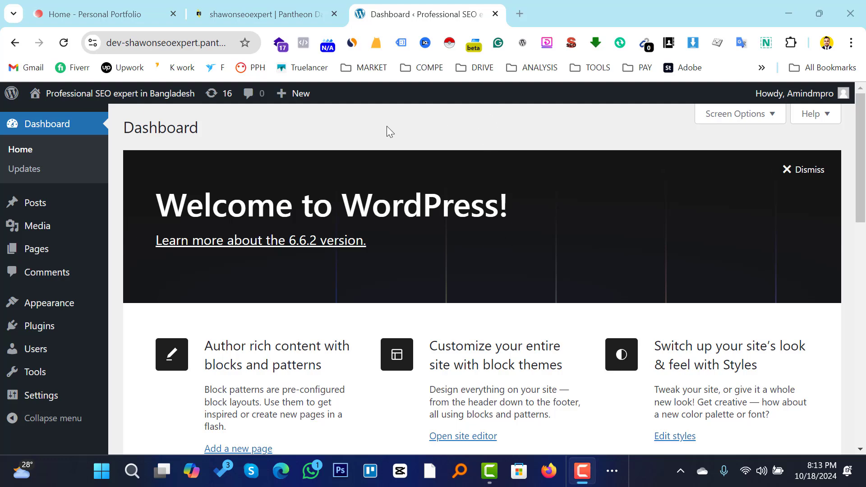
Step: Open the published site in a separate browser tab and look through its default home page
mouse_move(71, 100)
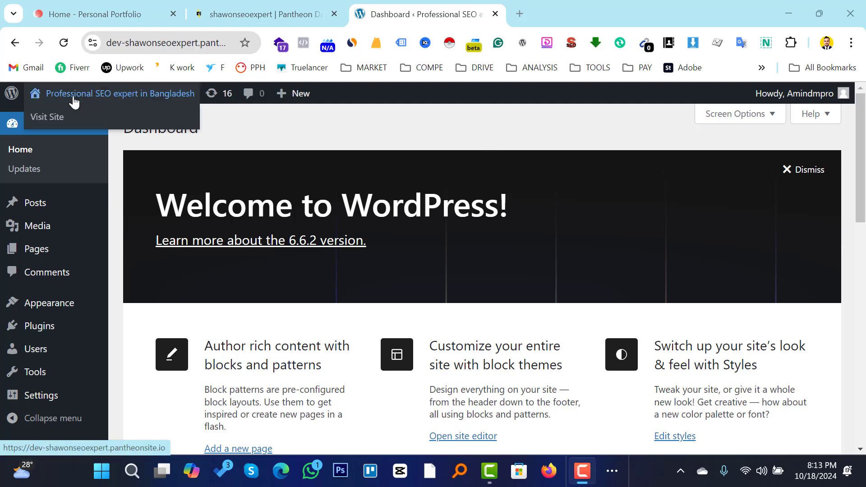
right_click(46, 124)
left_click(99, 136)
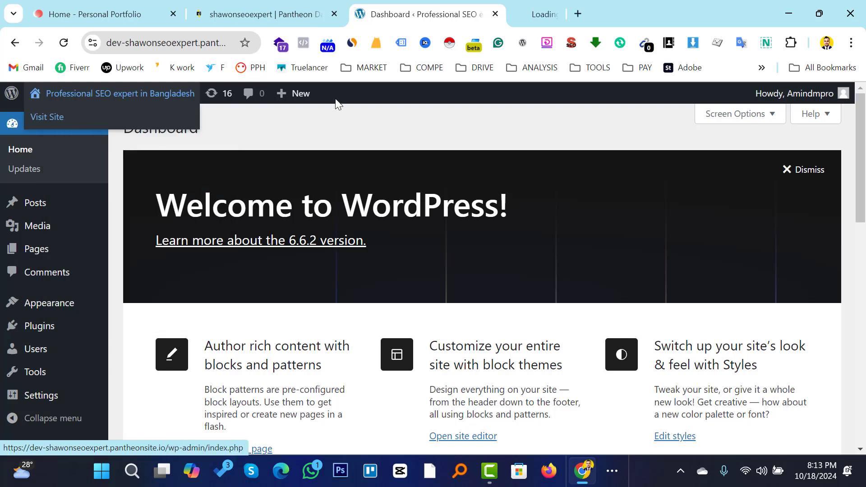
mouse_move(568, 14)
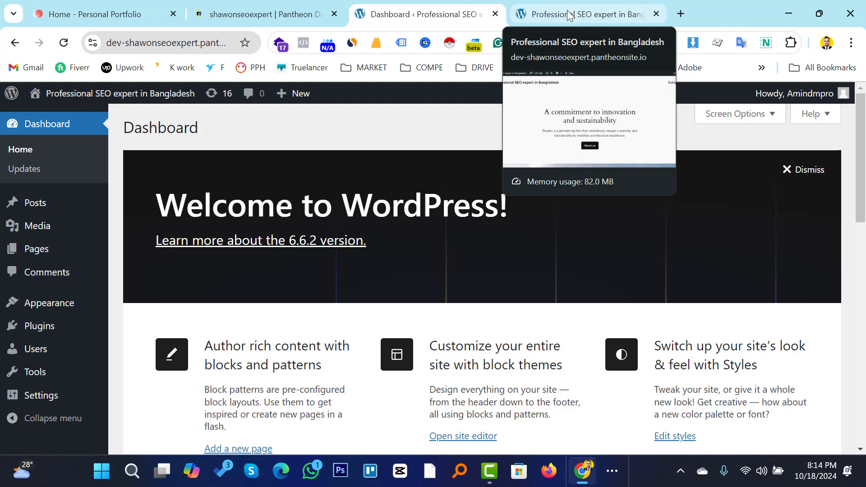
left_click(568, 15)
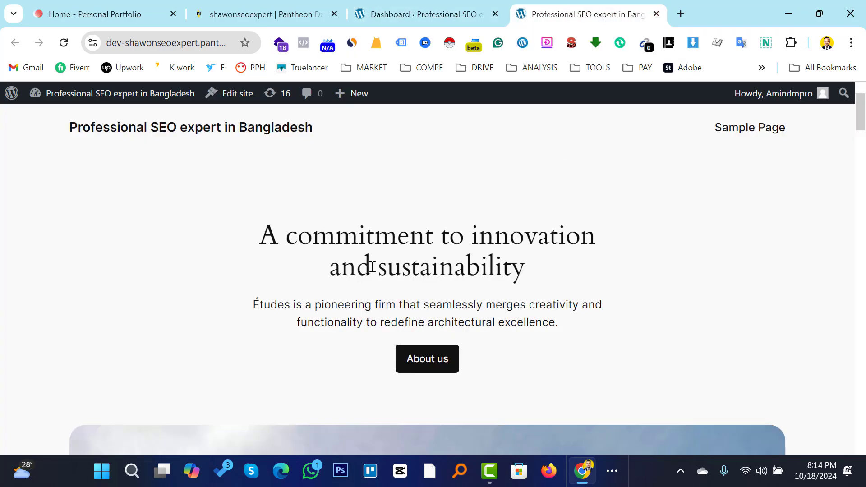
scroll(435, 297, "down", 20)
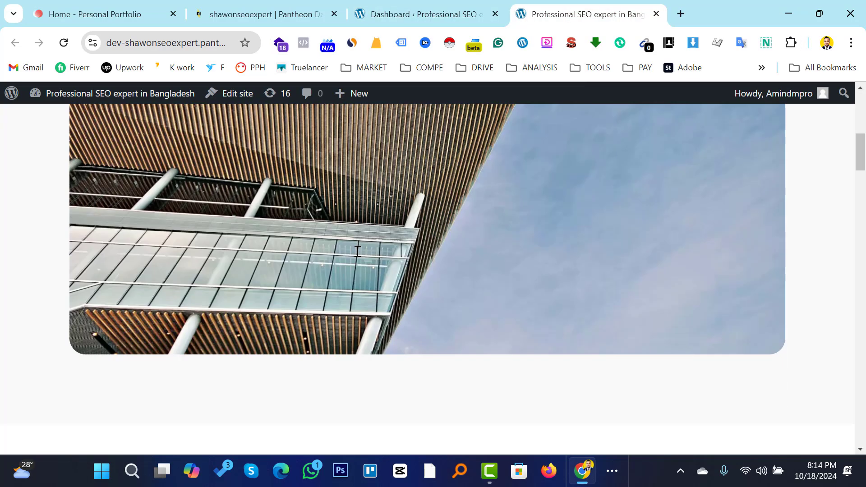
scroll(444, 309, "down", 15)
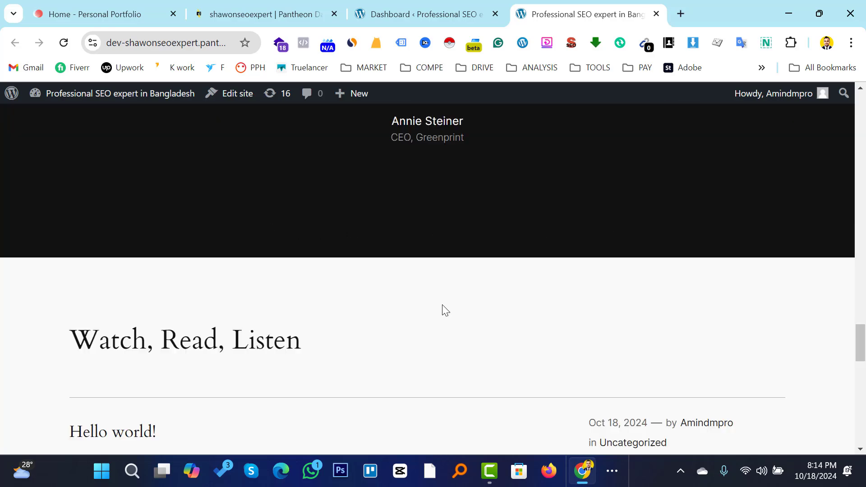
scroll(446, 306, "up", 20)
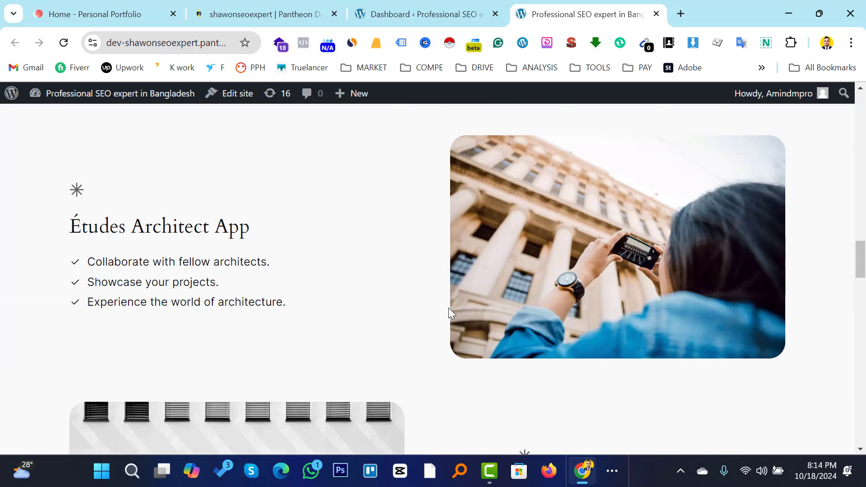
scroll(449, 309, "up", 8)
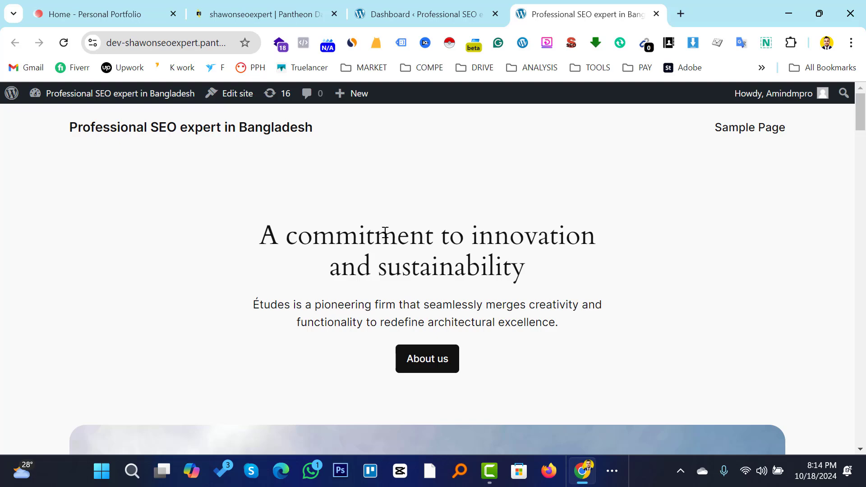
Step: Return to the WordPress dashboard and search the plugins available to add for elementor
left_click(416, 12)
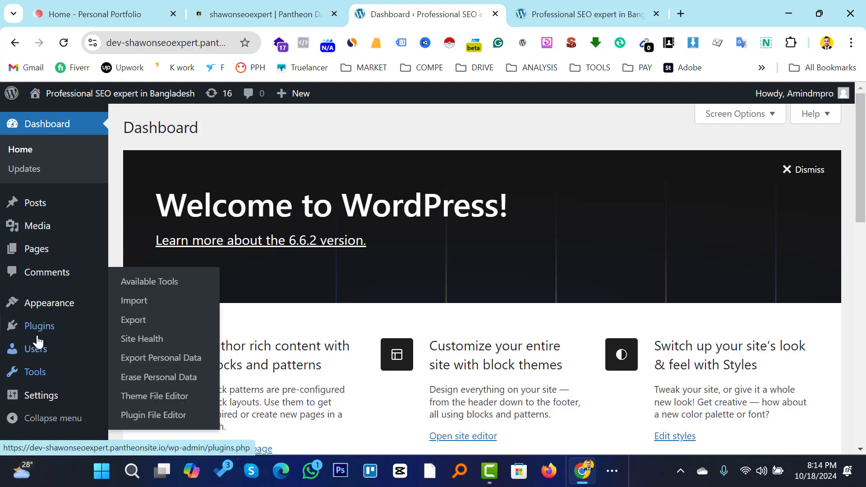
mouse_move(35, 333)
left_click(143, 351)
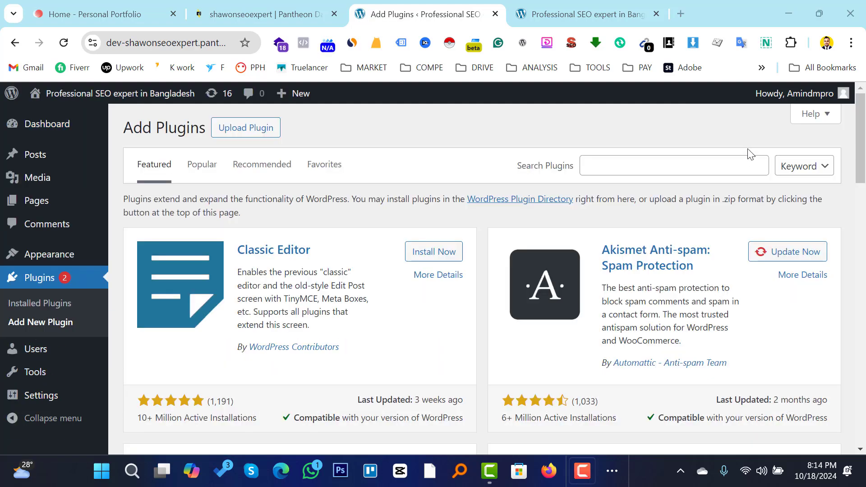
left_click(596, 166)
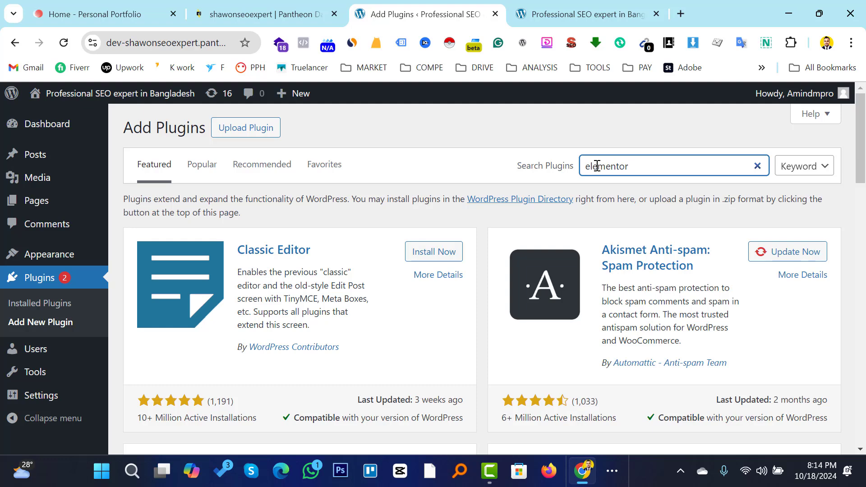
key("Return")
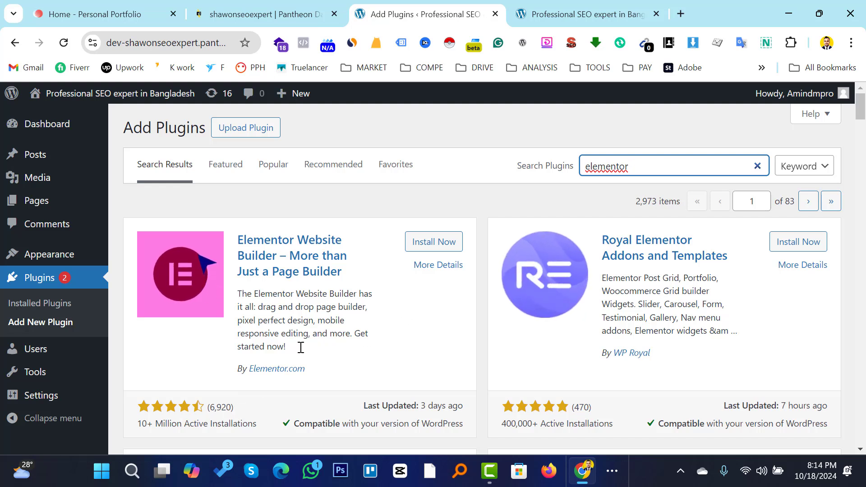
Step: Install and activate the Elementor Website Builder plugin, skipping the Elementor account connection in its setup wizard
left_click(429, 246)
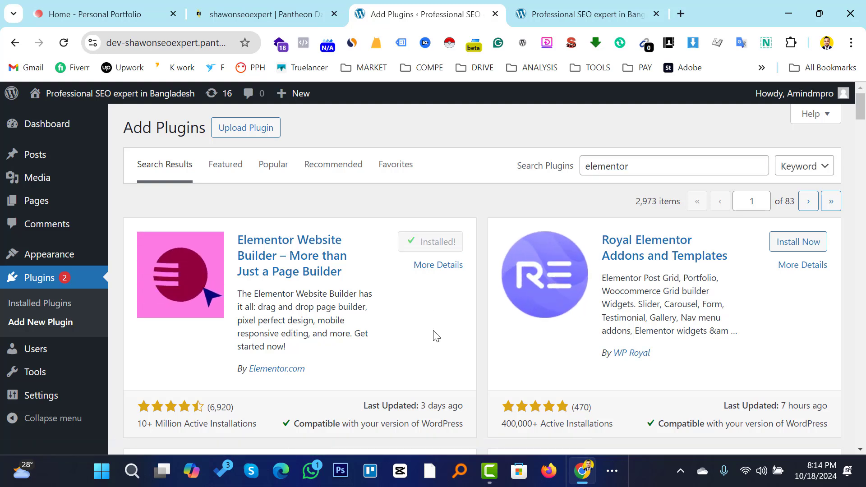
left_click(440, 242)
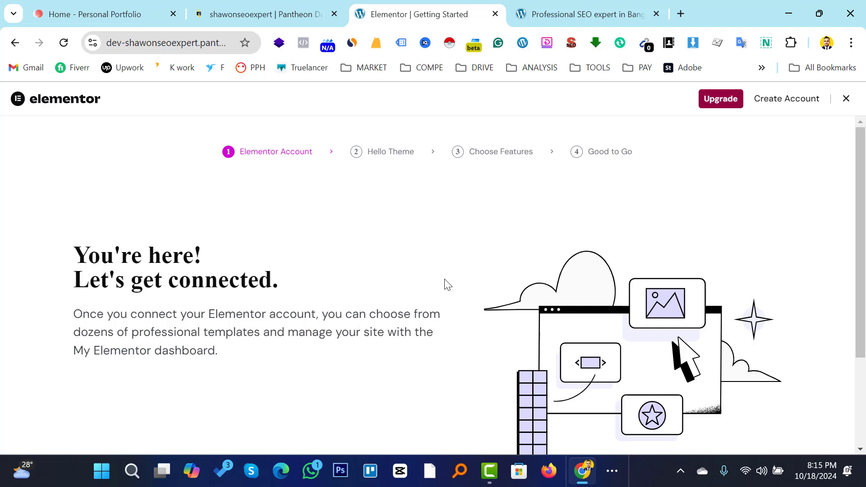
scroll(453, 276, "down", 3)
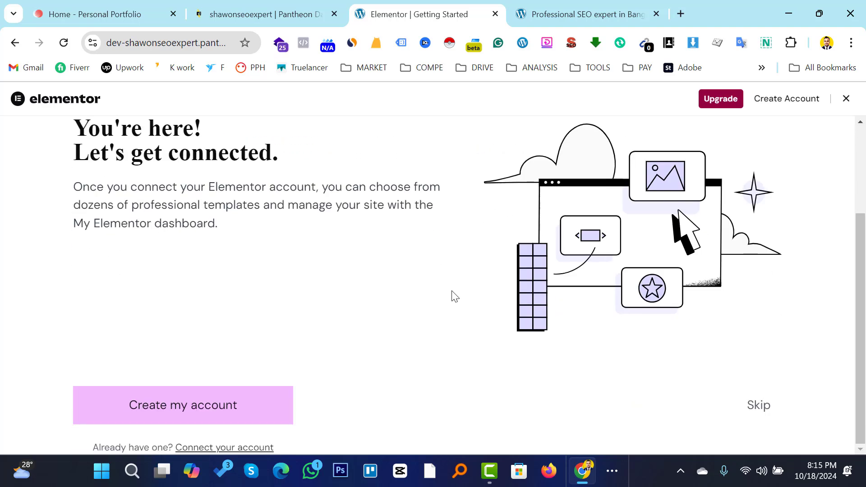
left_click(761, 408)
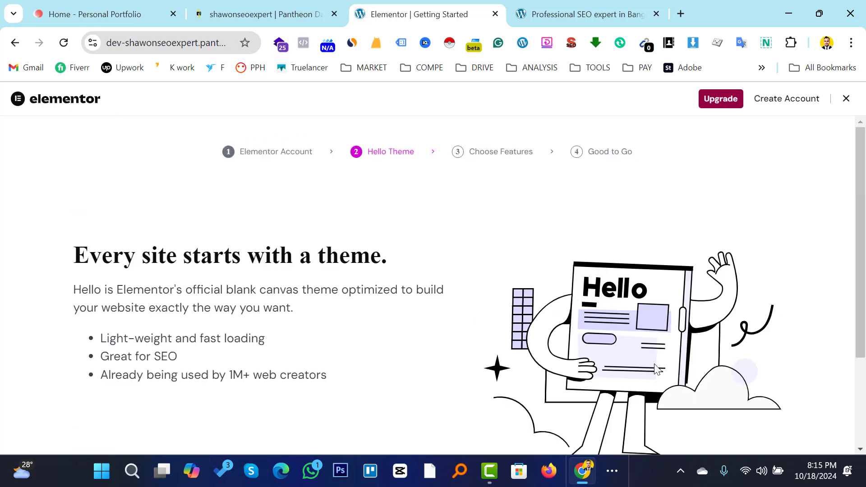
Step: Skip the Hello Theme, Pro features and getting-started pages of the Elementor setup wizard
scroll(655, 367, "down", 3)
left_click(759, 408)
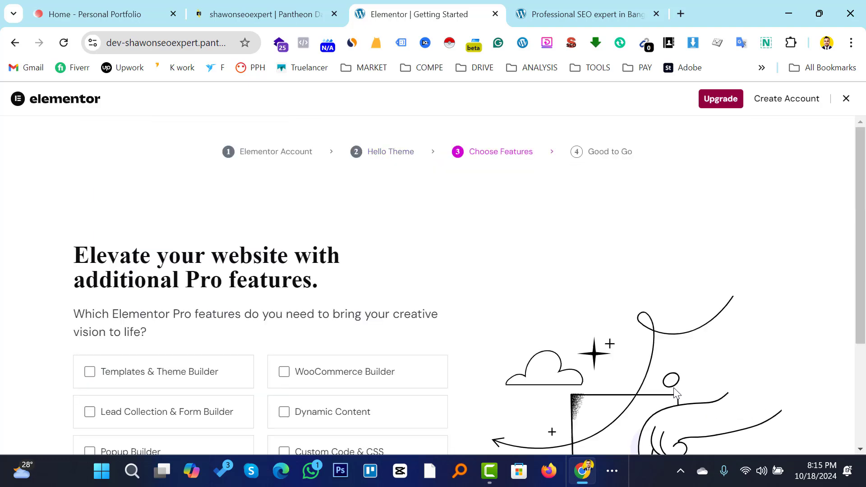
scroll(661, 382, "down", 3)
left_click(755, 440)
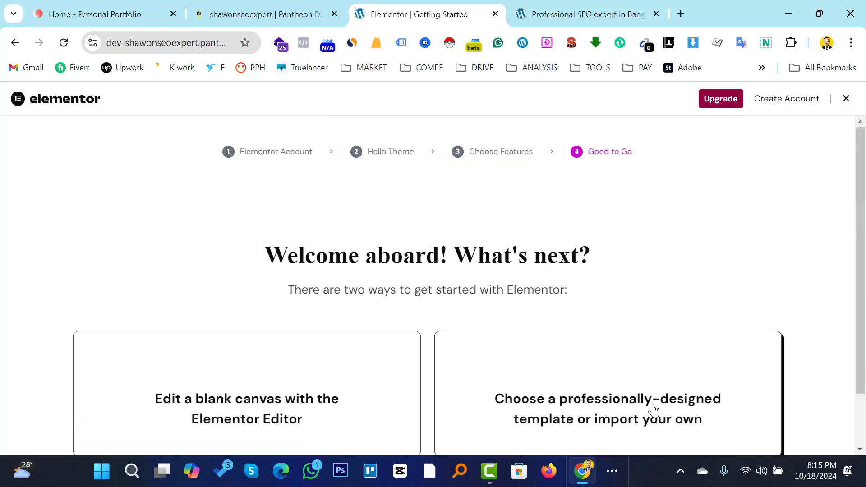
scroll(606, 342, "down", 3)
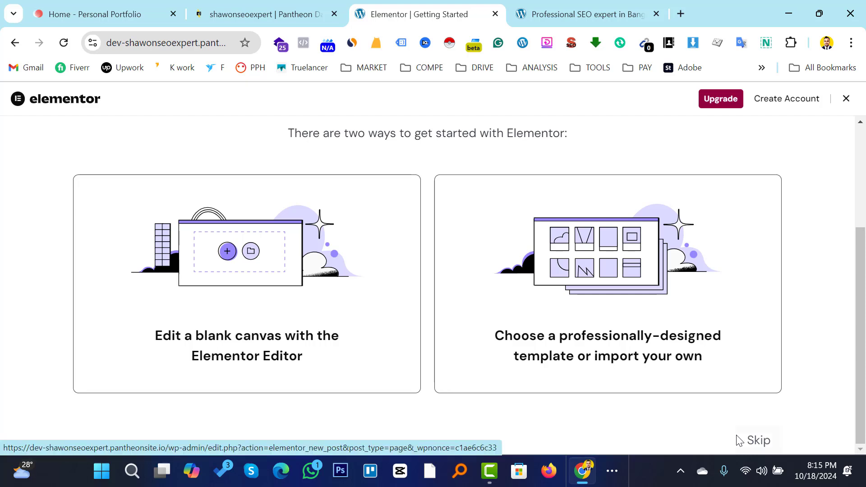
left_click(761, 445)
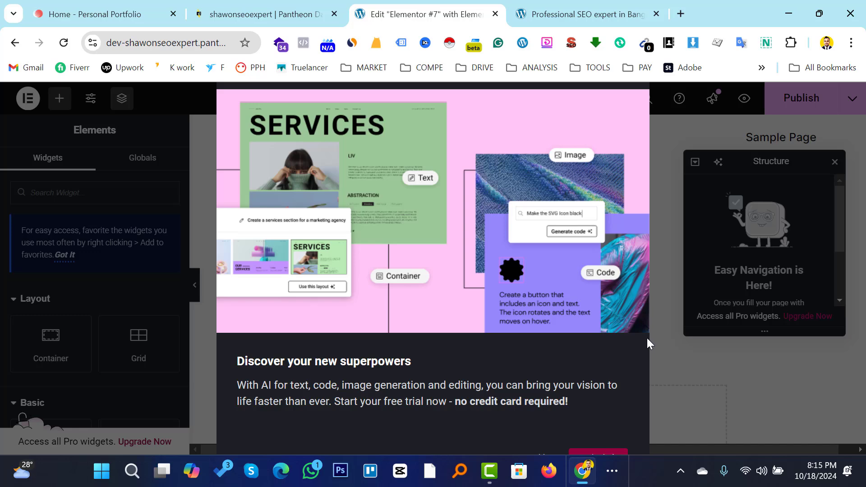
Step: Skip the Elementor AI trial notification covering the page editor
key("ctrl+minus")
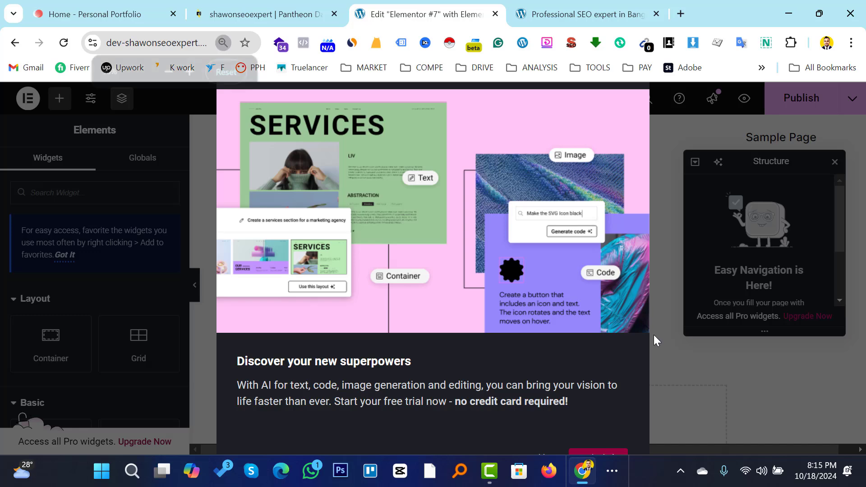
key("ctrl+minus")
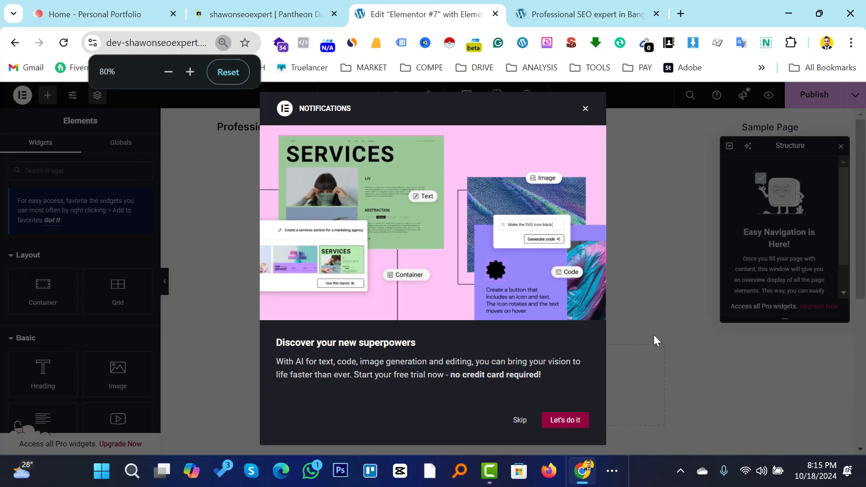
left_click(518, 421)
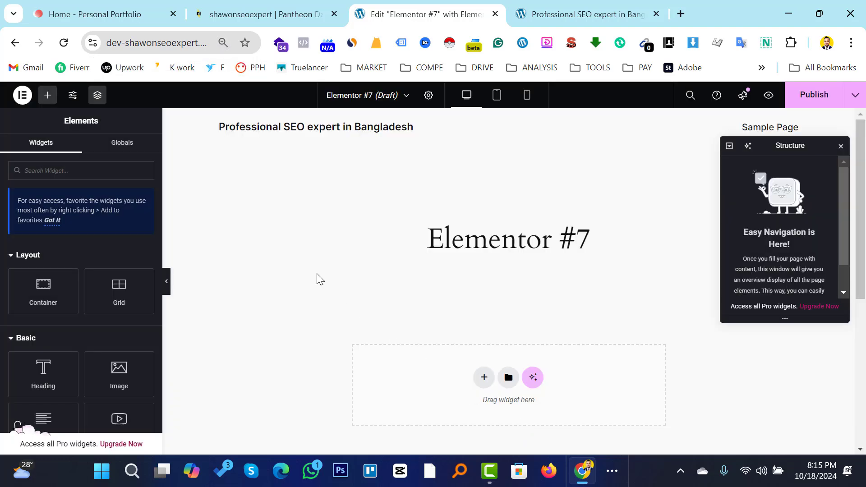
key("ctrl+plus")
key("ctrl+plus")
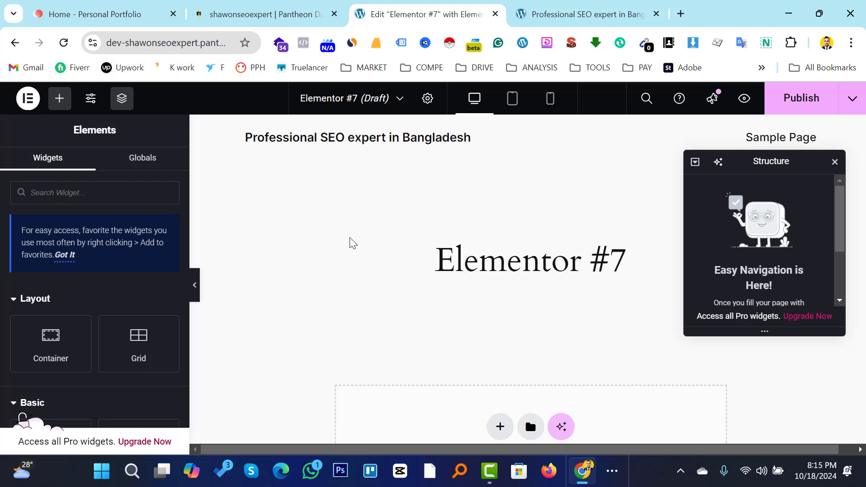
Step: Exit the Elementor editor to WordPress and return to the list of all pages
left_click(27, 100)
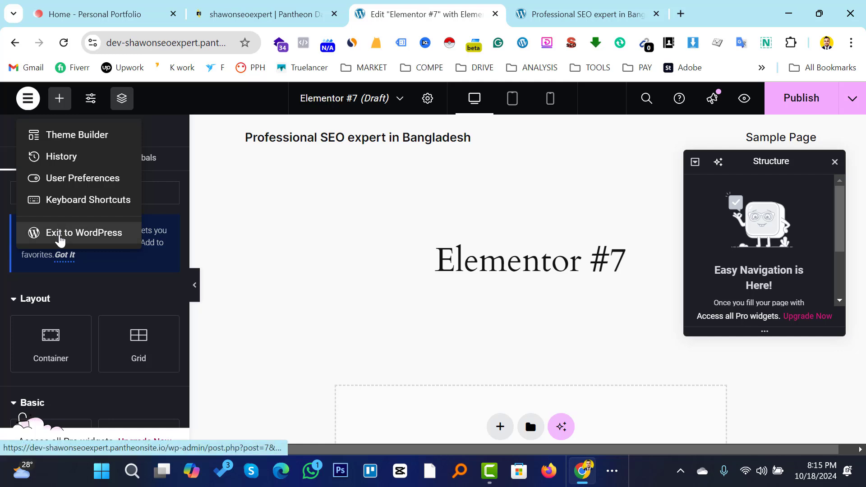
left_click(60, 239)
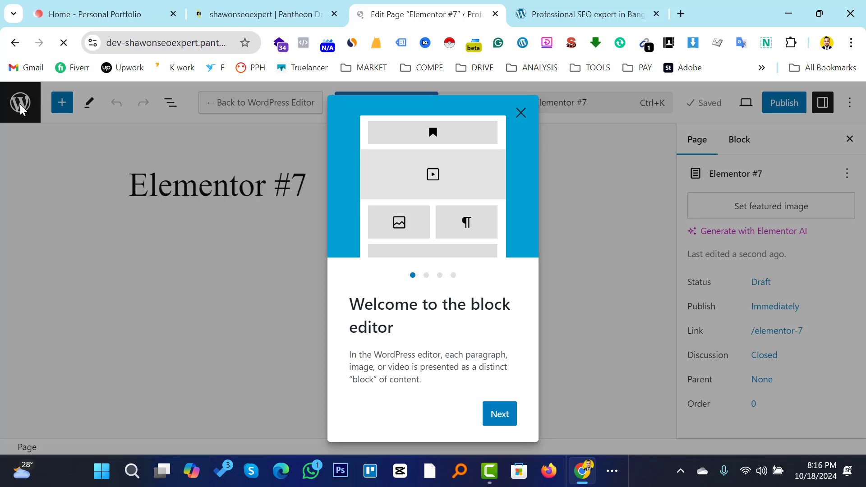
left_click(19, 103)
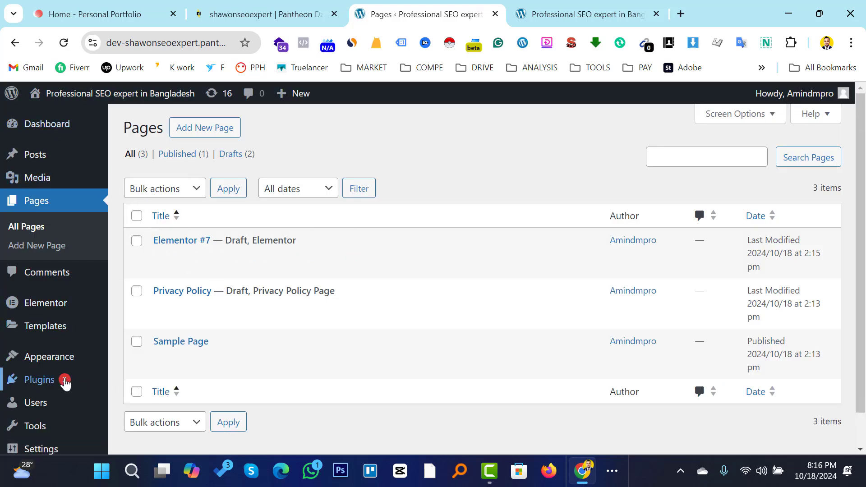
Step: Search the plugins available to add for starter, and install and activate the Starter Templates plugin
scroll(180, 359, "down", 1)
scroll(147, 319, "up", 1)
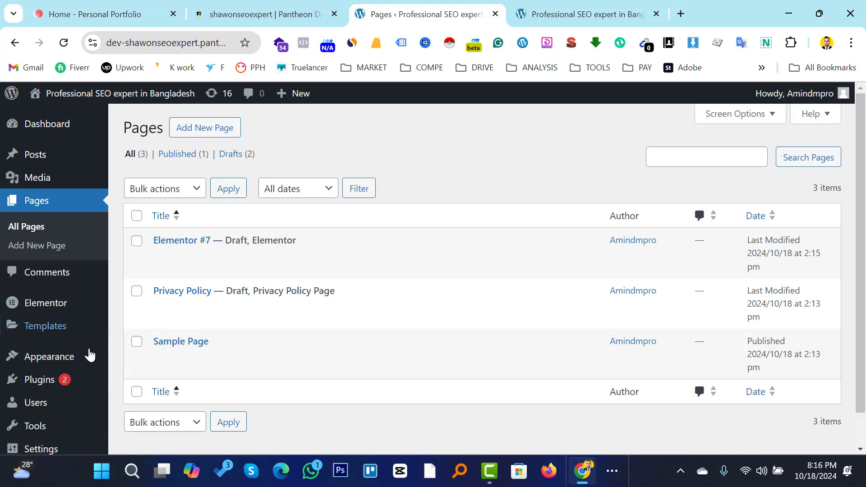
mouse_move(40, 382)
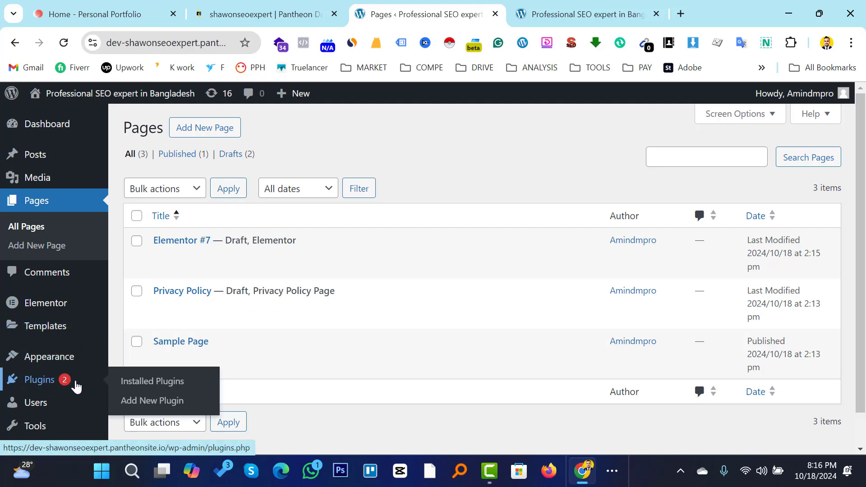
left_click(128, 401)
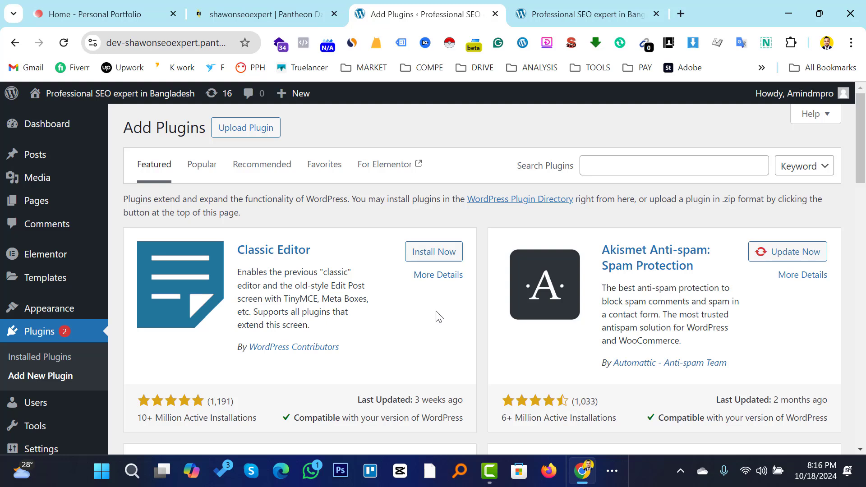
left_click(616, 166)
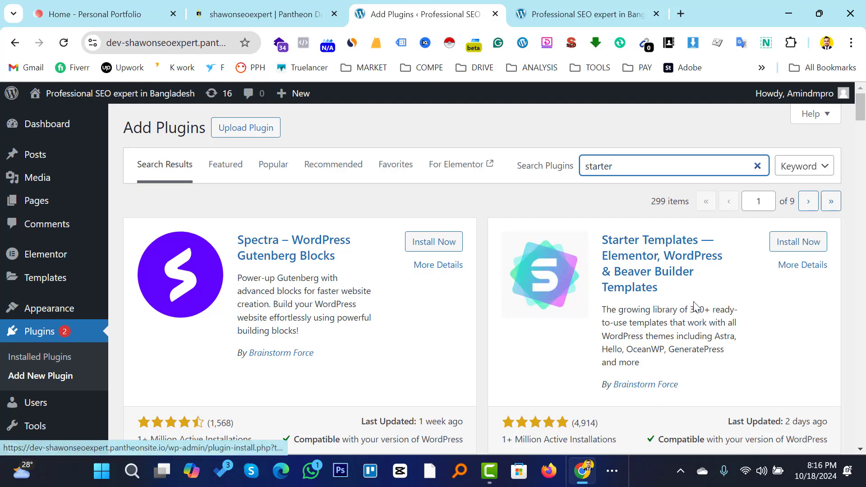
left_click(793, 245)
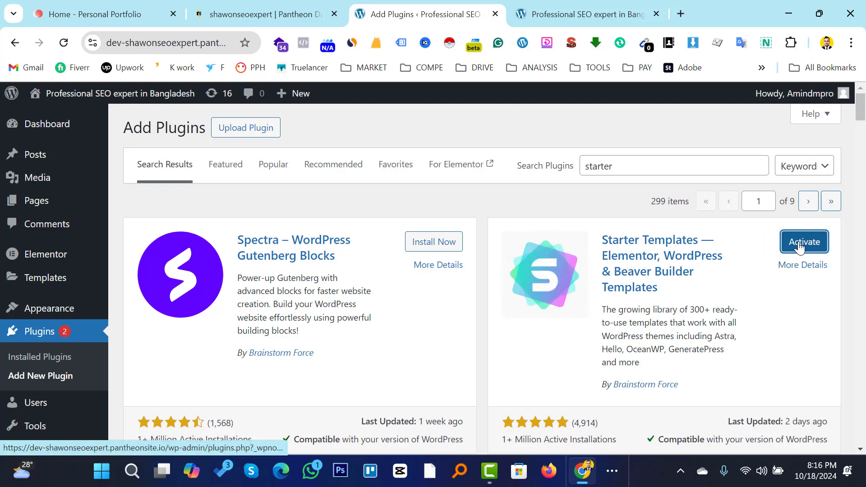
left_click(794, 242)
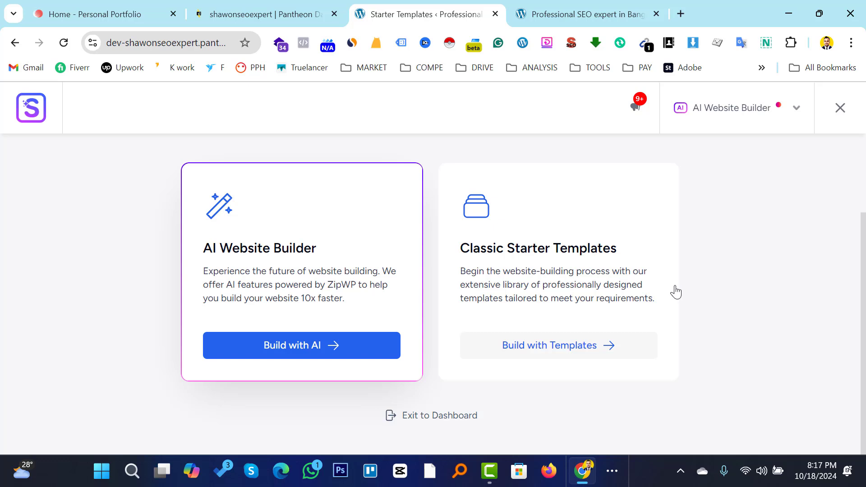
Step: Choose to build with Classic Starter Templates, dismissing the AI builder offer, and browse the template library
left_click(520, 353)
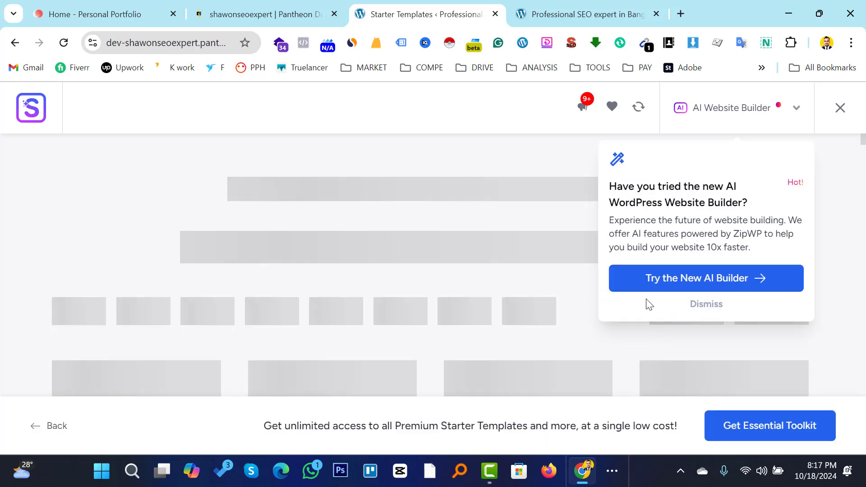
left_click(698, 304)
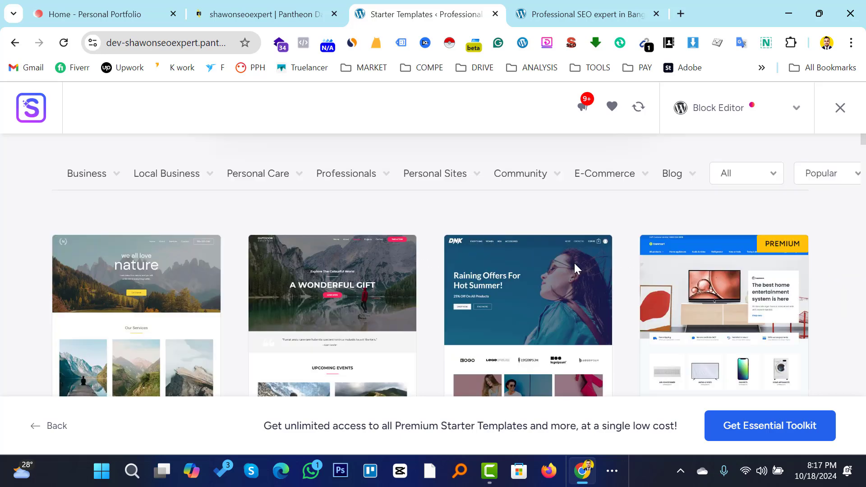
scroll(522, 297, "up", 3)
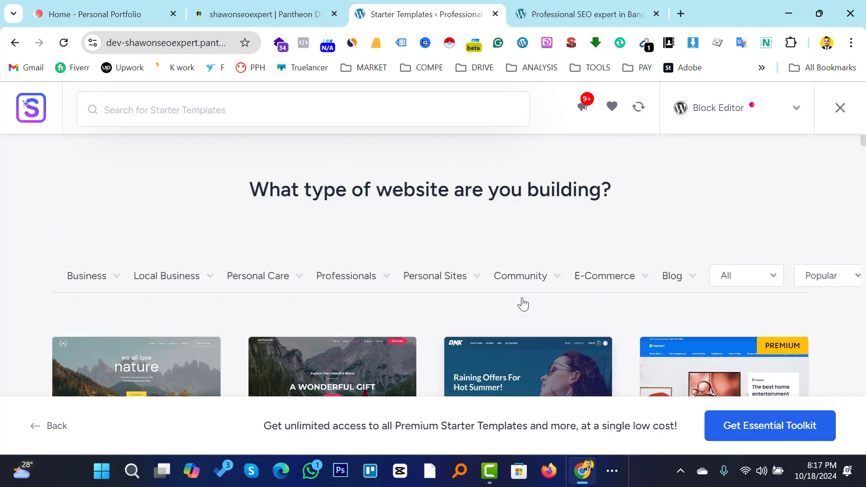
scroll(591, 276, "down", 1)
scroll(512, 299, "down", 5)
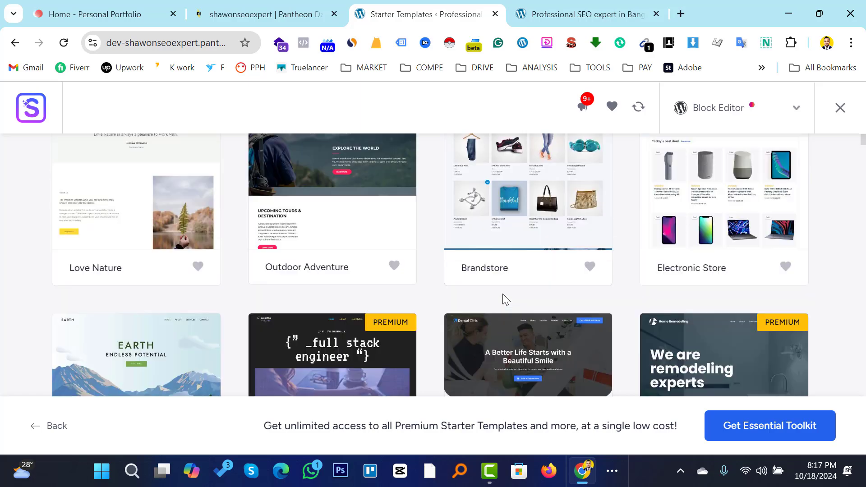
scroll(510, 304, "up", 2)
scroll(515, 302, "down", 4)
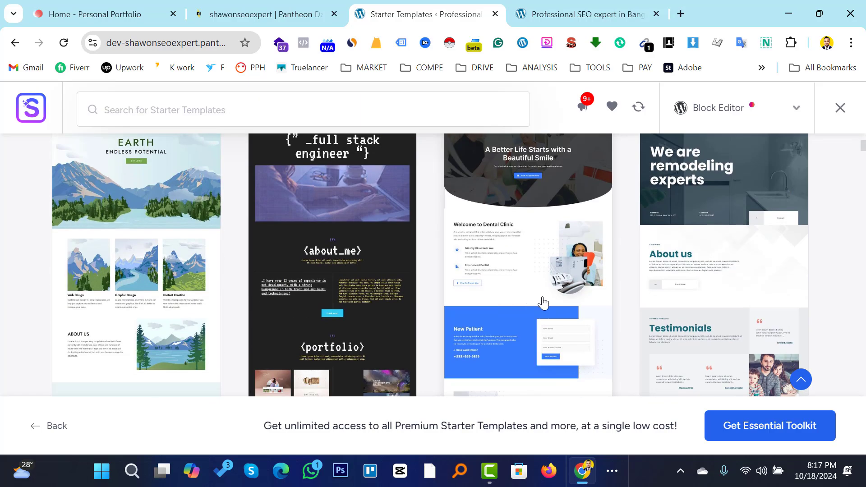
scroll(544, 302, "up", 10)
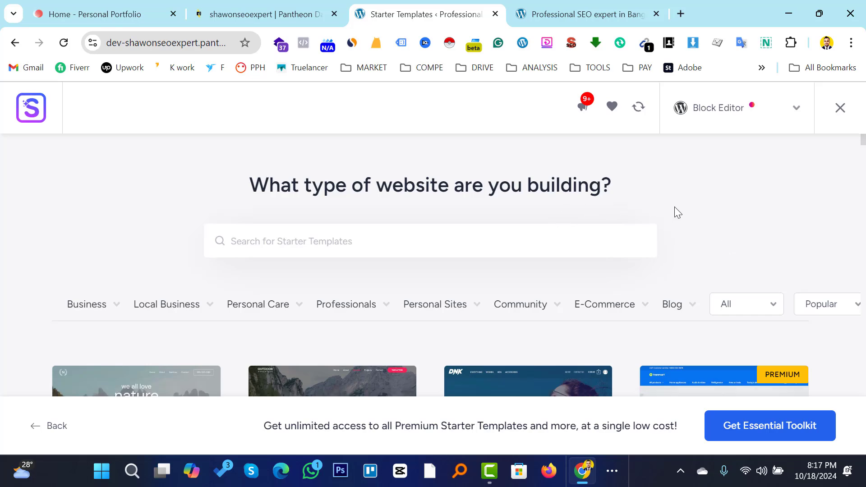
Step: Filter the starter templates to the Portfolio & CV category under Personal Sites
scroll(674, 207, "down", 2)
mouse_move(262, 250)
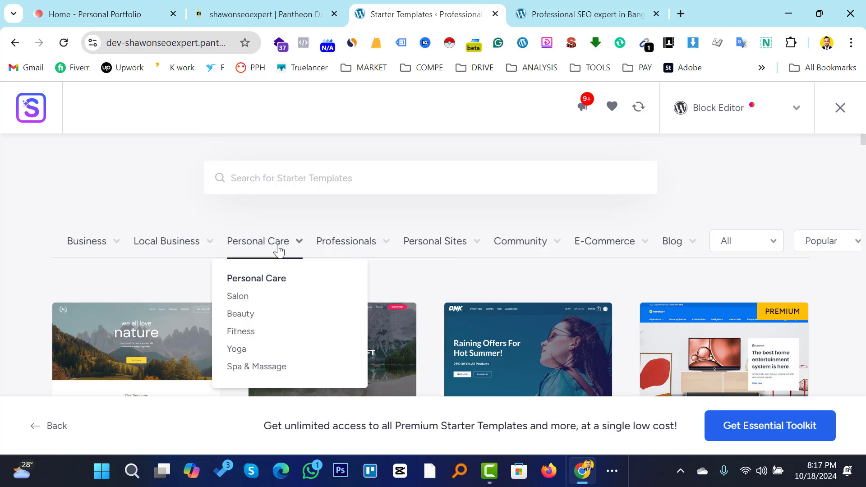
mouse_move(422, 260)
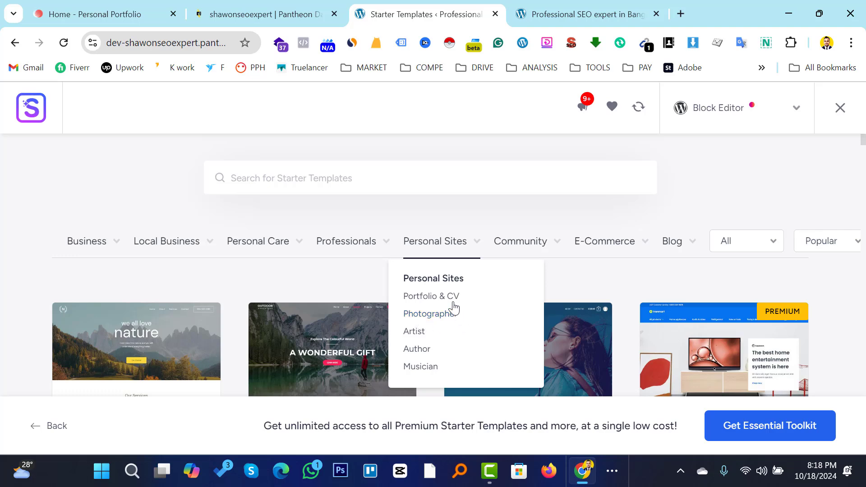
mouse_move(360, 254)
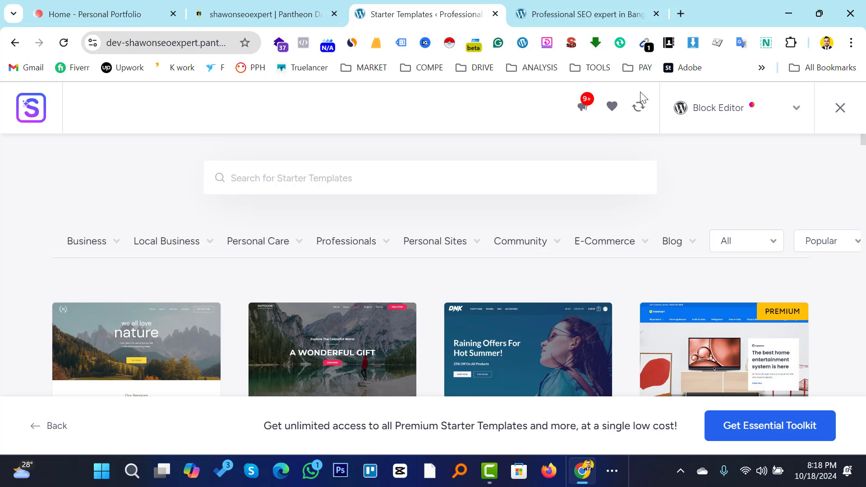
mouse_move(449, 248)
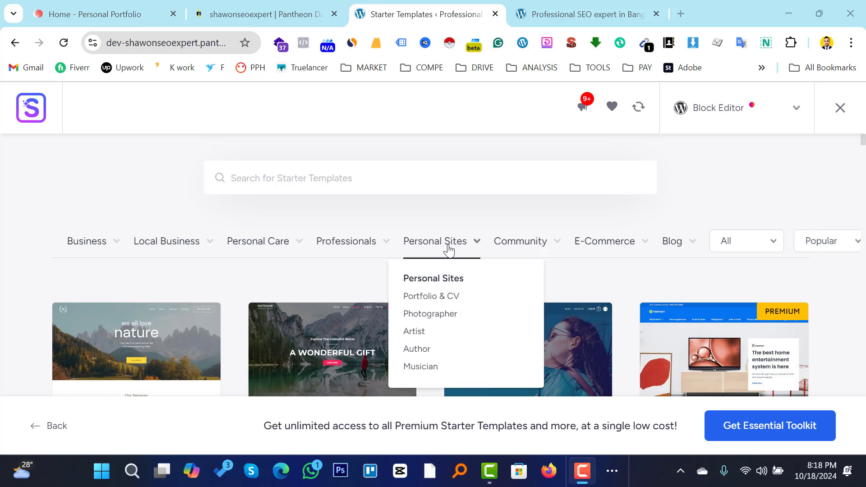
left_click(428, 300)
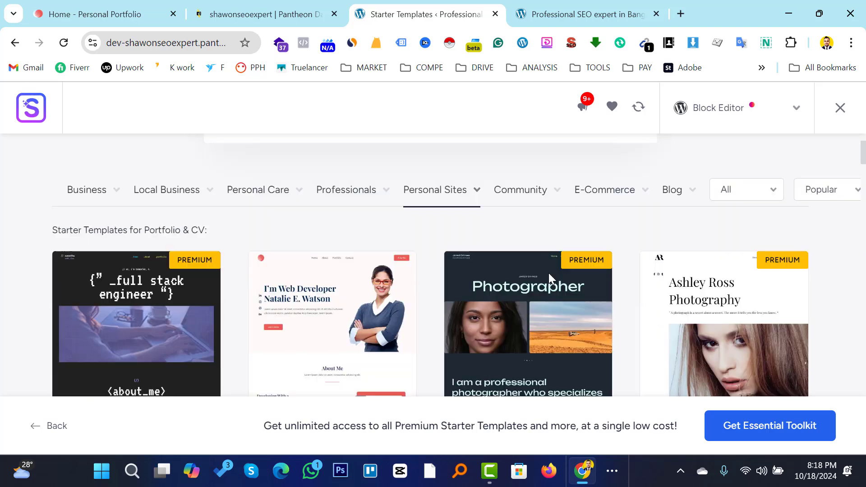
Step: Look through the Portfolio & CV templates and select the non-premium web developer template, Personal Portfolio
scroll(548, 272, "down", 2)
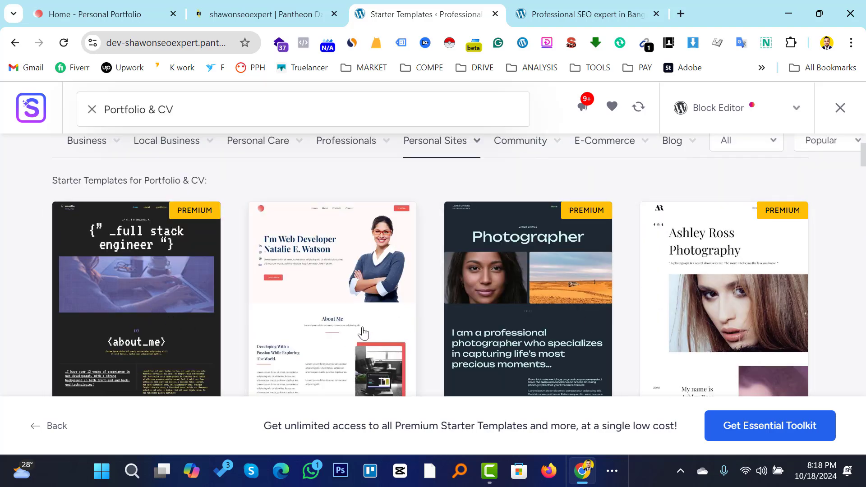
scroll(451, 286, "down", 3)
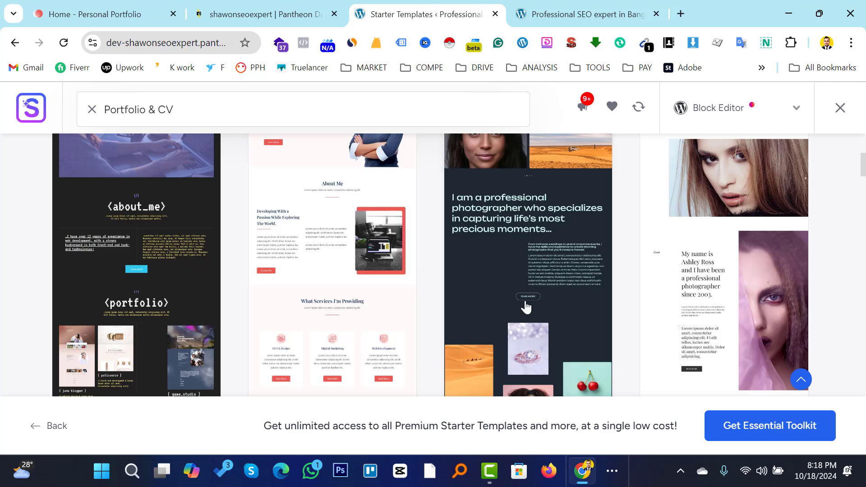
scroll(459, 316, "up", 3)
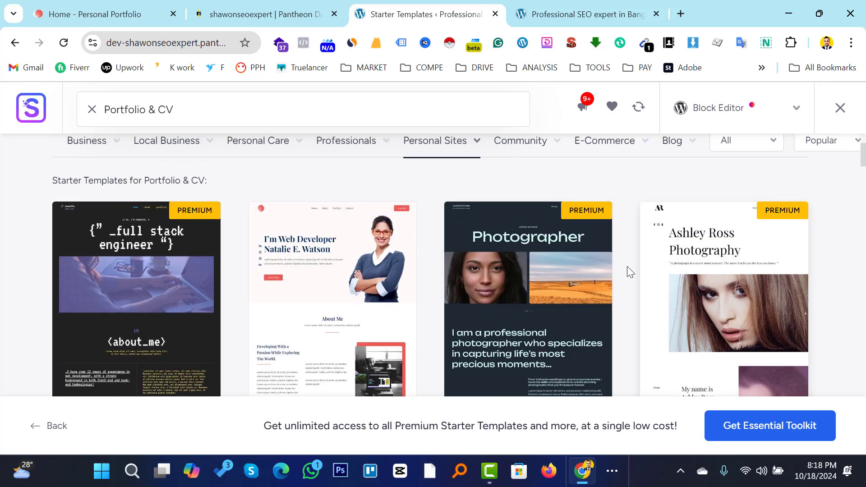
scroll(380, 266, "down", 1)
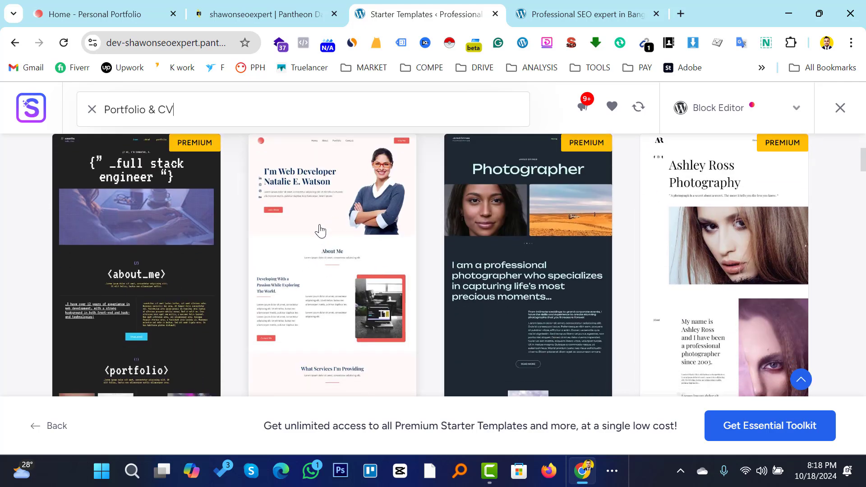
left_click(322, 255)
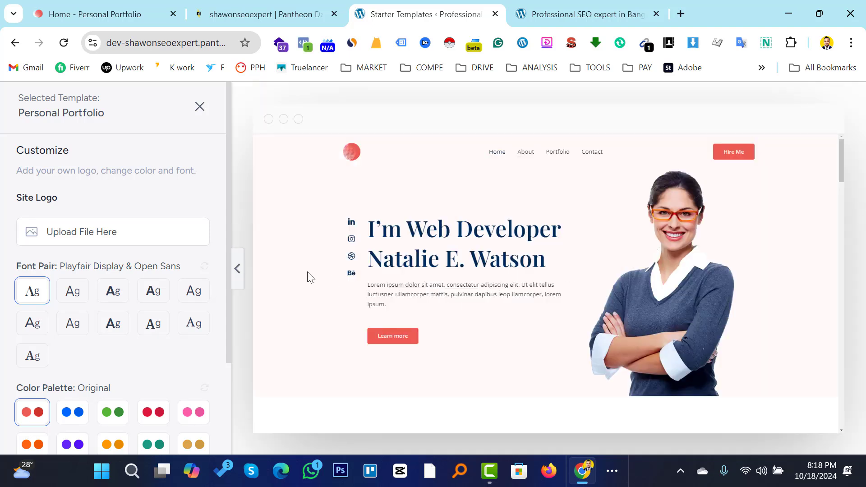
Step: Continue past the template customization with the Playfair Display & Open Sans font pair and Original color palette
scroll(202, 262, "down", 3)
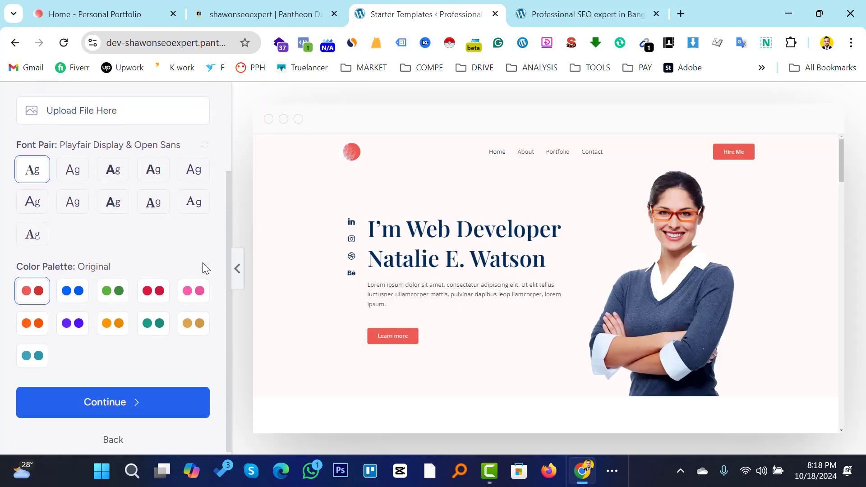
left_click(132, 401)
scroll(469, 286, "down", 4)
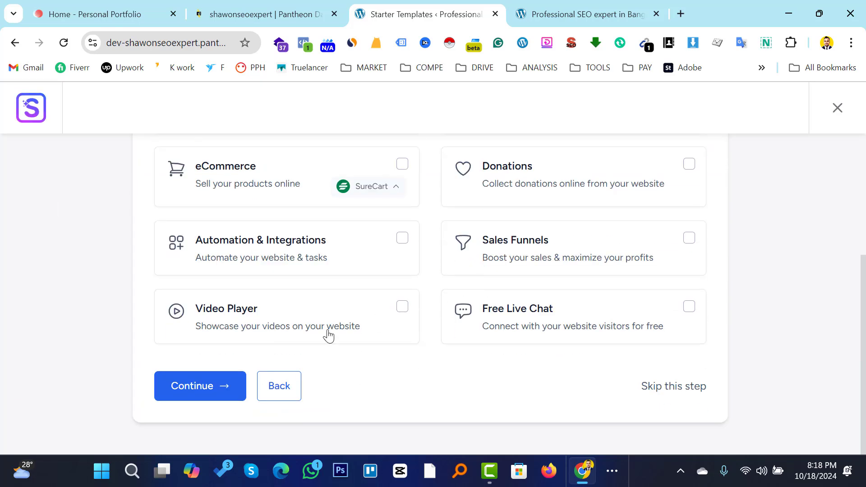
Step: Review the optional site features and continue with only the preselected Page Builder and Contact Form
scroll(478, 371, "up", 3)
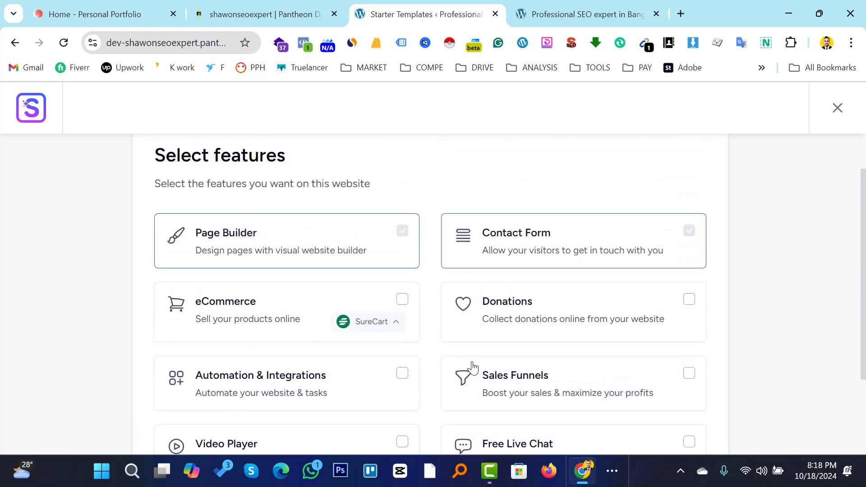
scroll(472, 367, "down", 3)
left_click(203, 398)
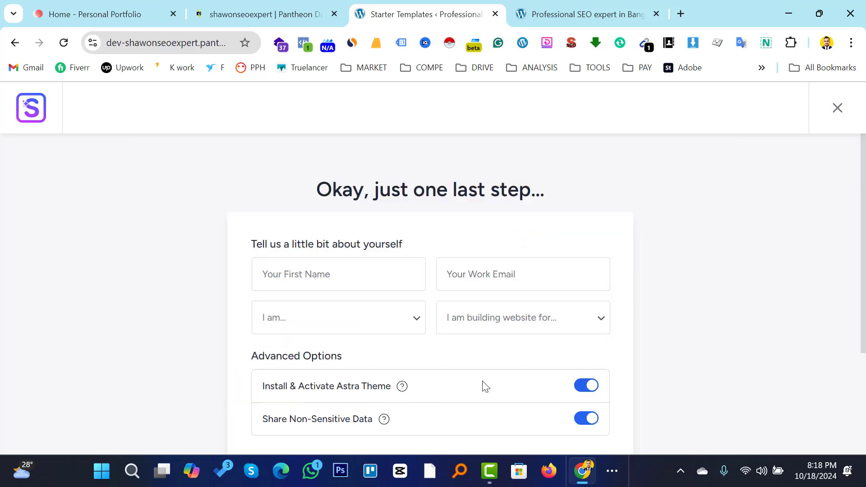
Step: Fill in the first name, choose Expert as the experience level, and submit to build the website with Astra theme installation and data sharing enabled
scroll(483, 384, "down", 3)
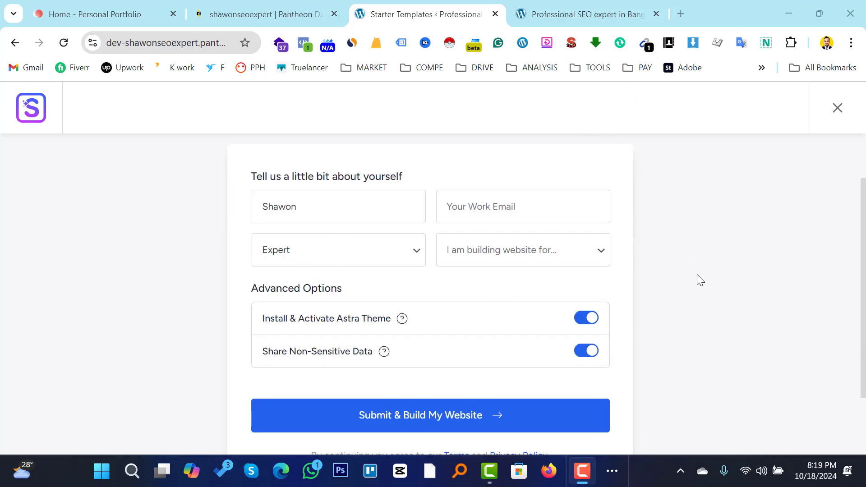
scroll(697, 276, "down", 2)
left_click(426, 321)
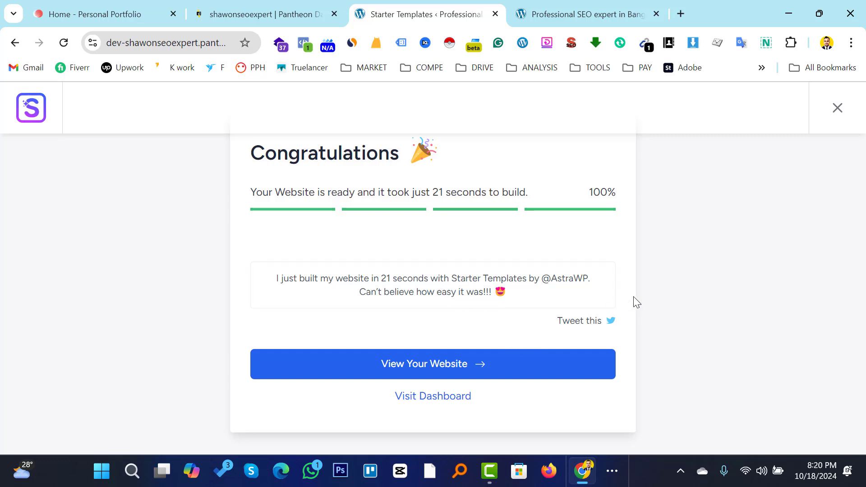
Step: Open the newly built website and look through its home page from the hero section to the Stay In Touch section and back
left_click(421, 368)
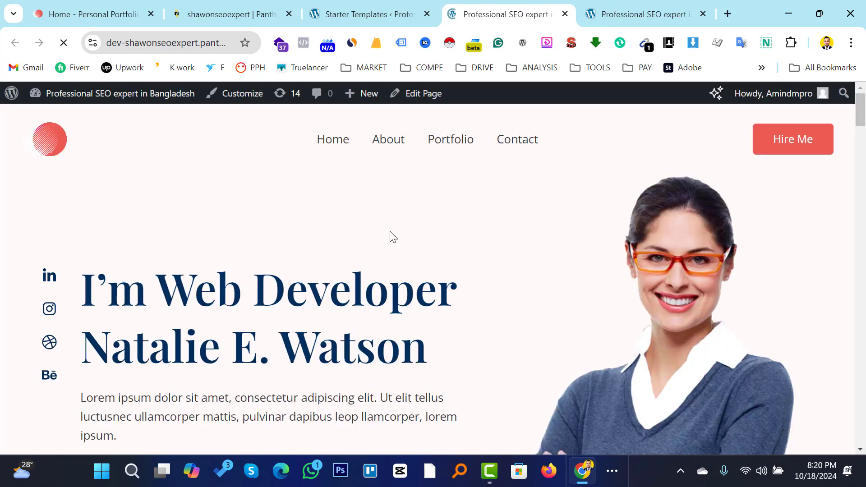
scroll(500, 244, "down", 7)
scroll(497, 258, "up", 7)
scroll(486, 241, "down", 4)
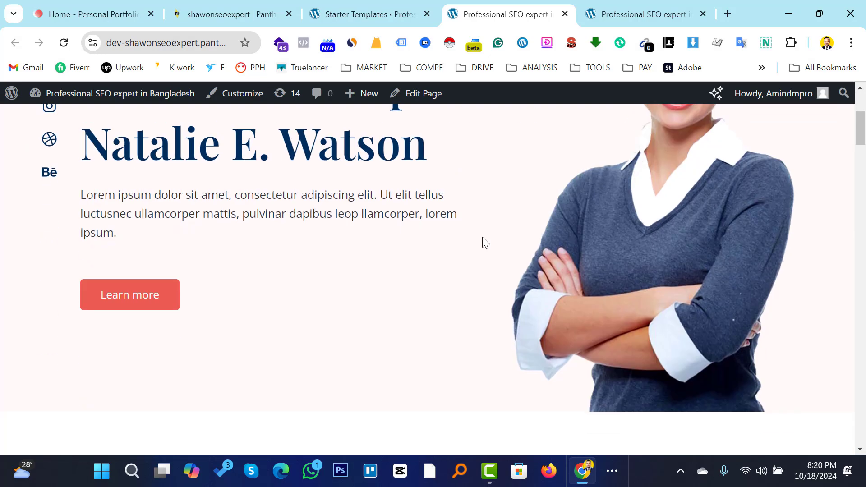
scroll(483, 245, "down", 4)
scroll(487, 249, "up", 5)
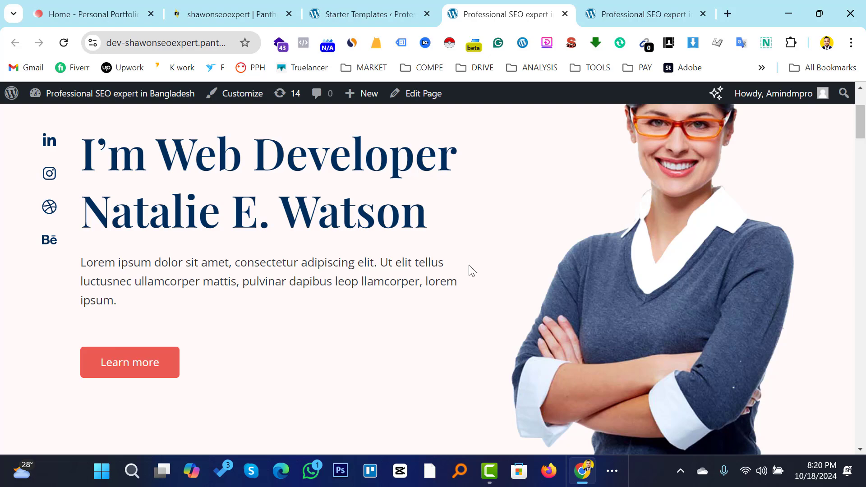
scroll(472, 271, "down", 12)
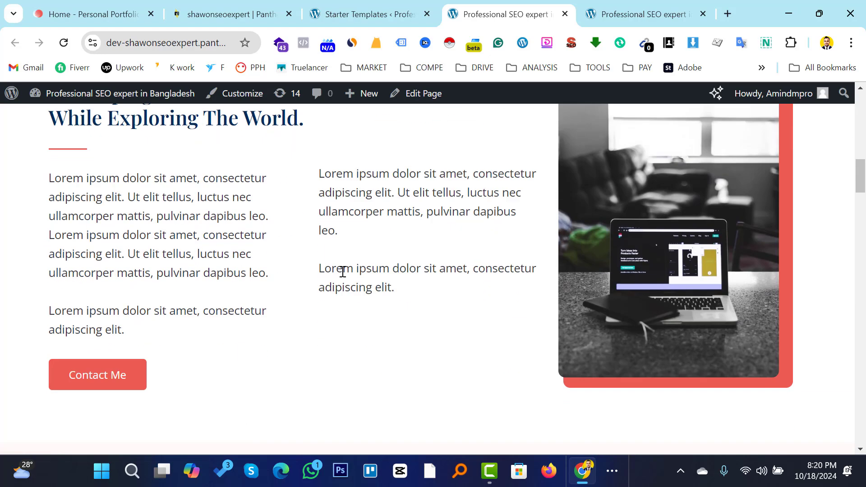
scroll(472, 265, "down", 10)
scroll(474, 269, "down", 9)
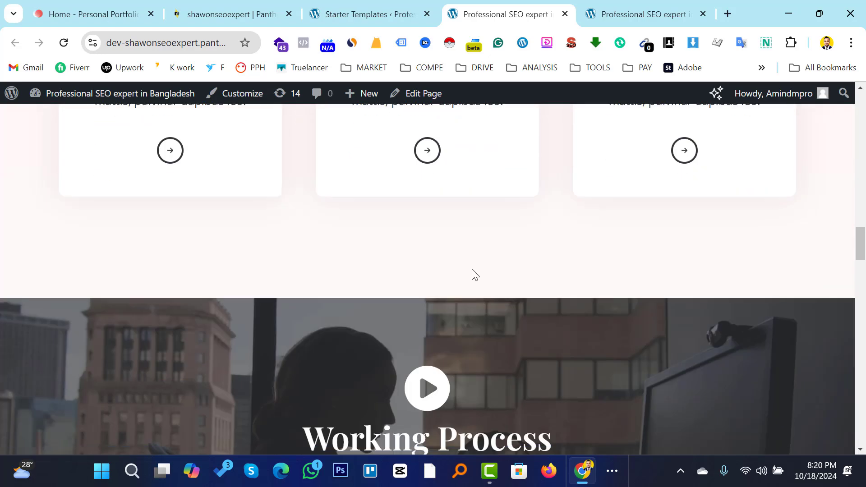
scroll(493, 274, "down", 4)
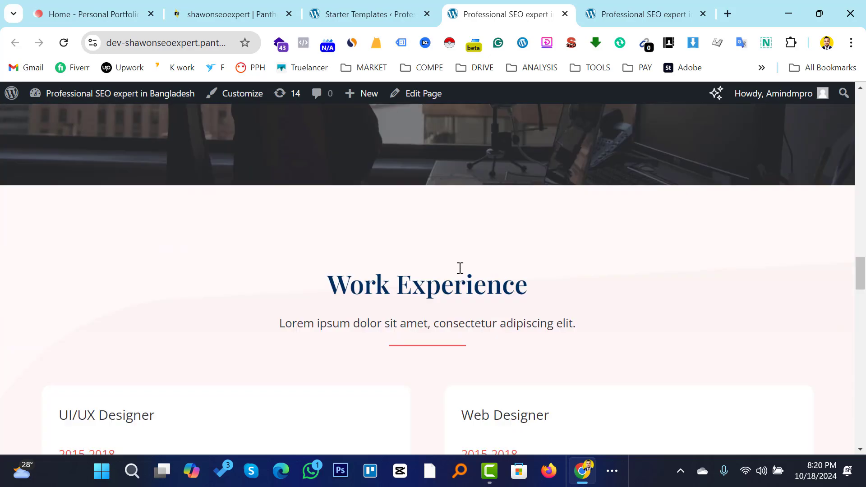
scroll(492, 264, "down", 4)
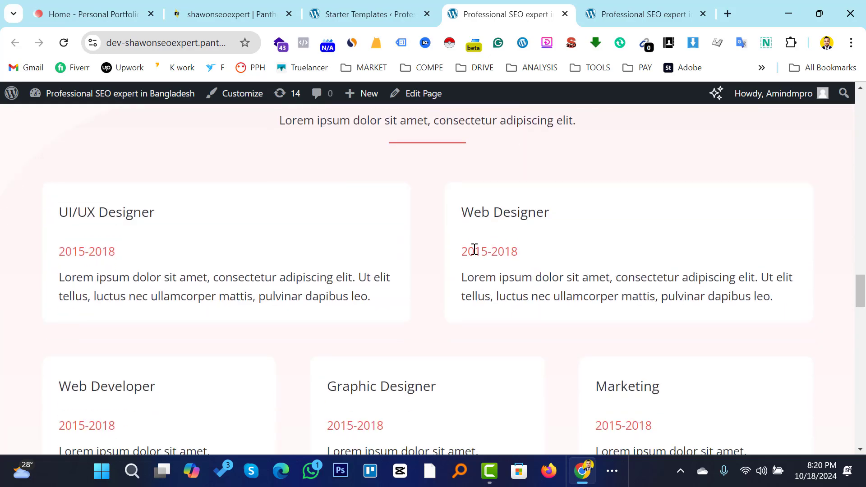
scroll(475, 249, "down", 10)
scroll(519, 245, "down", 6)
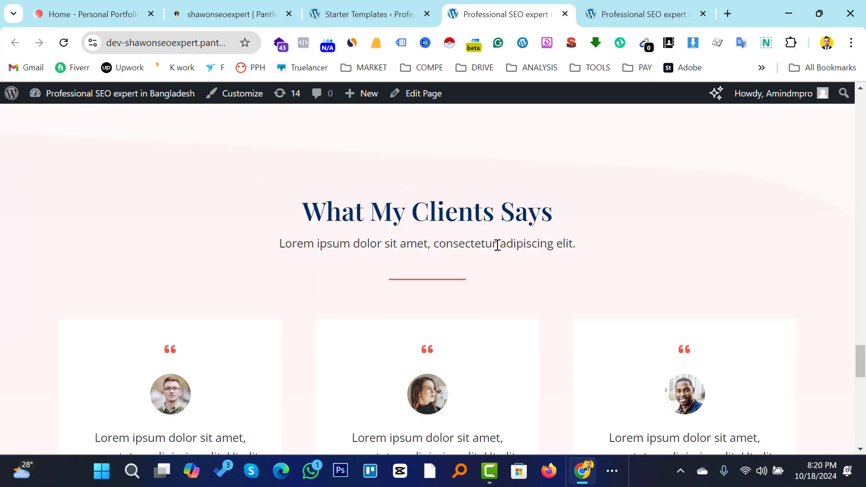
scroll(486, 266, "down", 3)
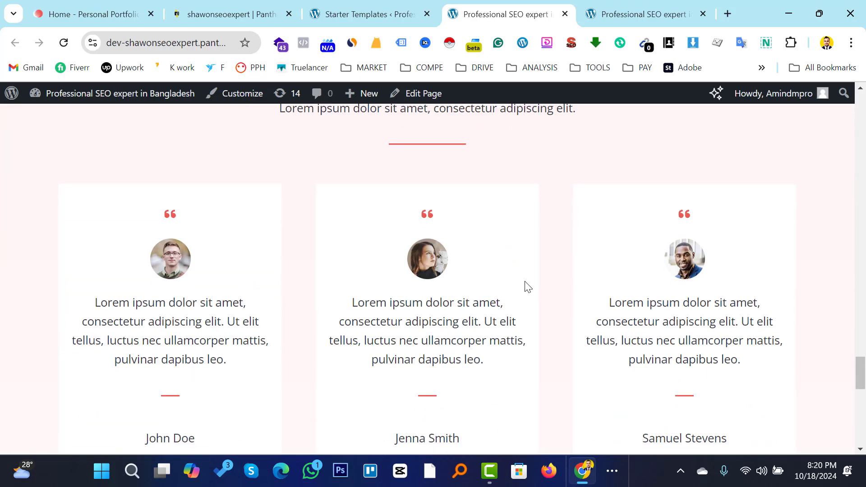
scroll(526, 283, "down", 12)
scroll(519, 280, "up", 5)
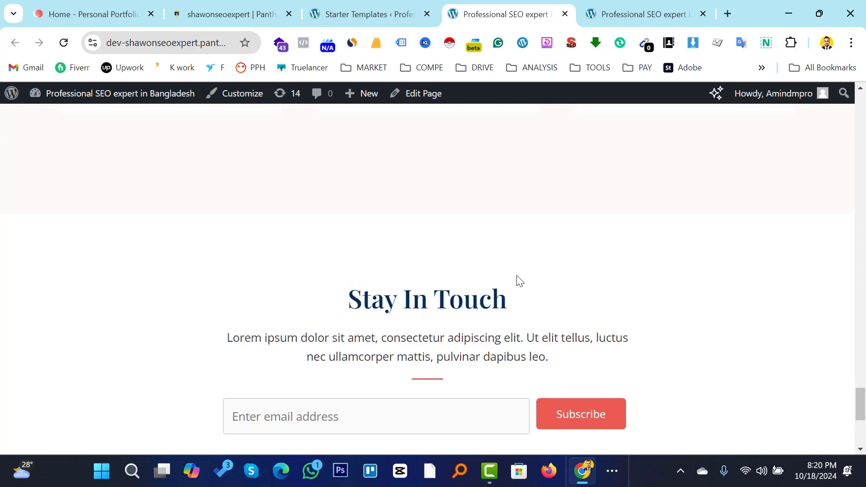
scroll(518, 279, "up", 20)
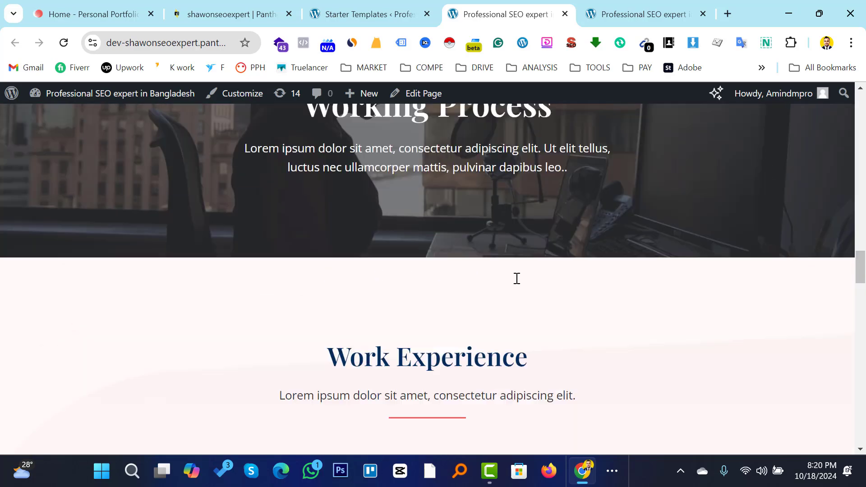
scroll(517, 278, "up", 20)
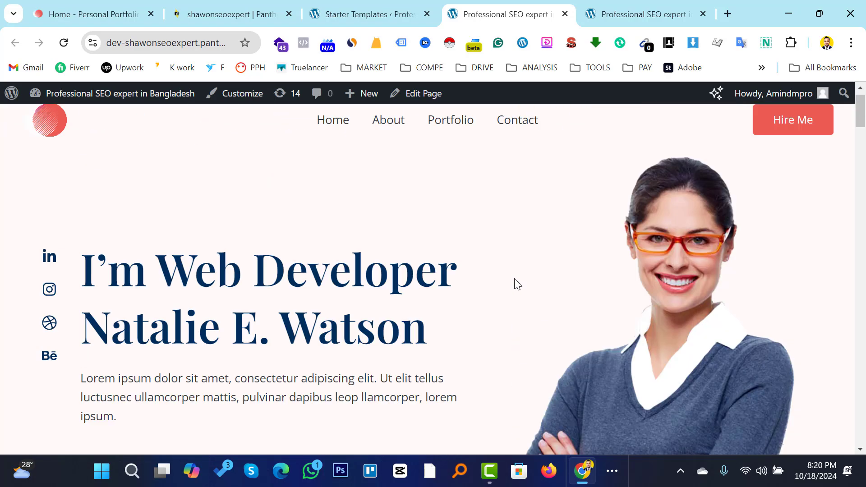
scroll(517, 284, "up", 1)
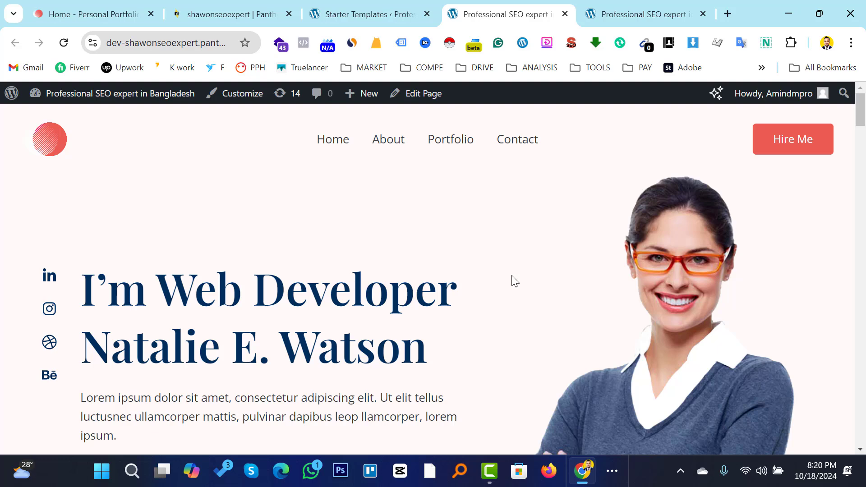